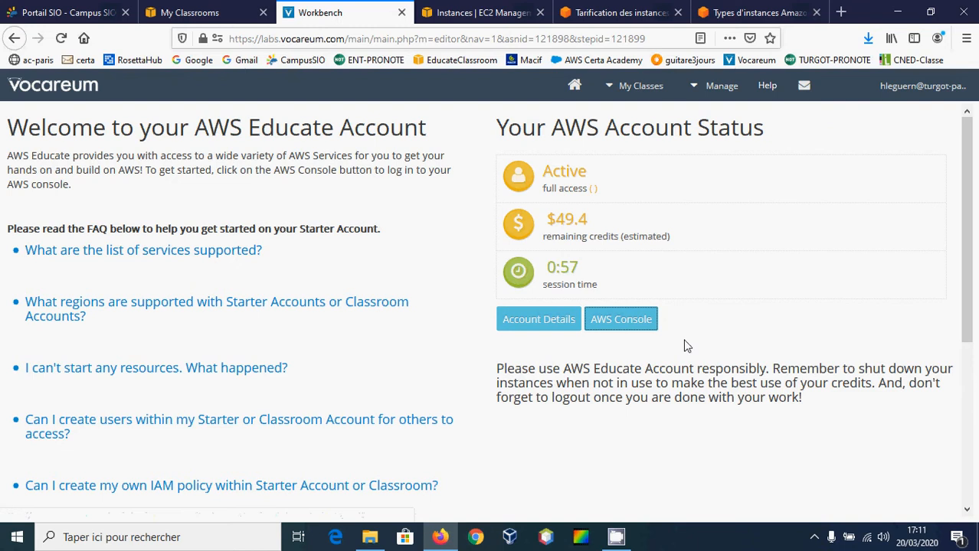
- Review the EC2 instances list and open _memoCommandesLinuxCentos.txt from the SI5_Activite2_Cloud course documents
left_click(634, 325)
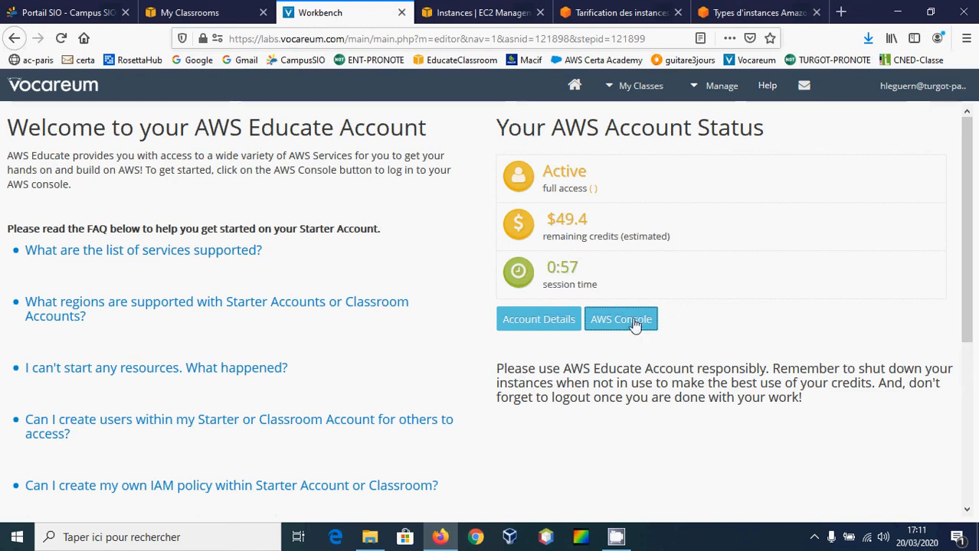
left_click(475, 15)
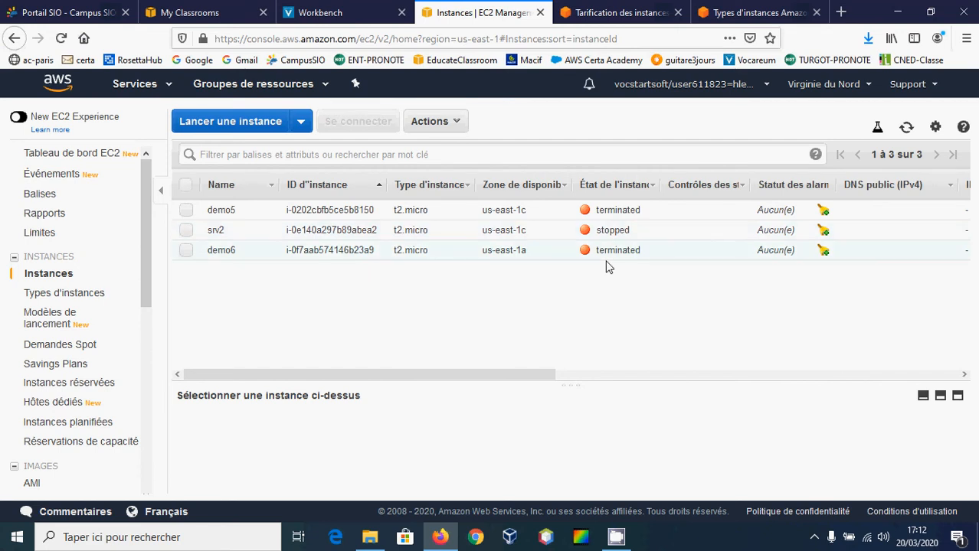
left_click(57, 13)
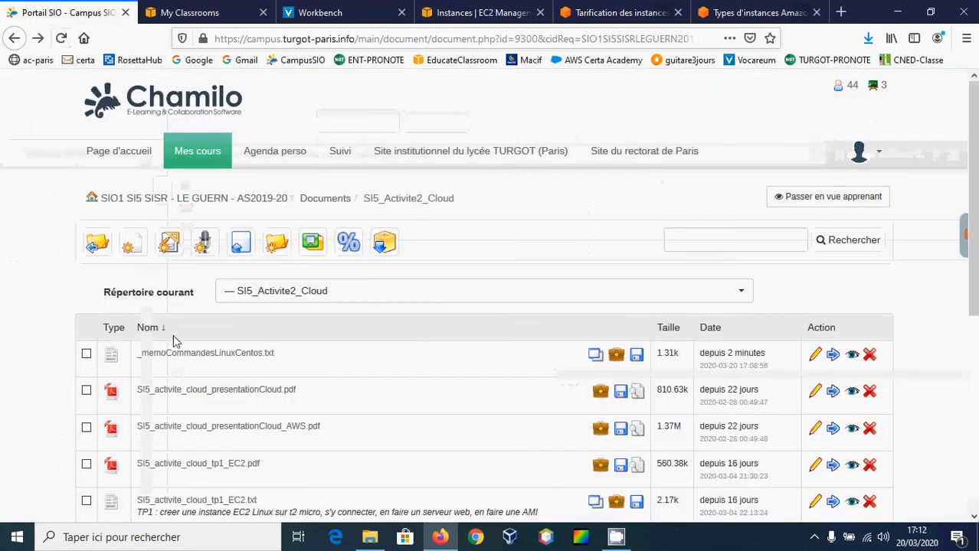
left_click(206, 358)
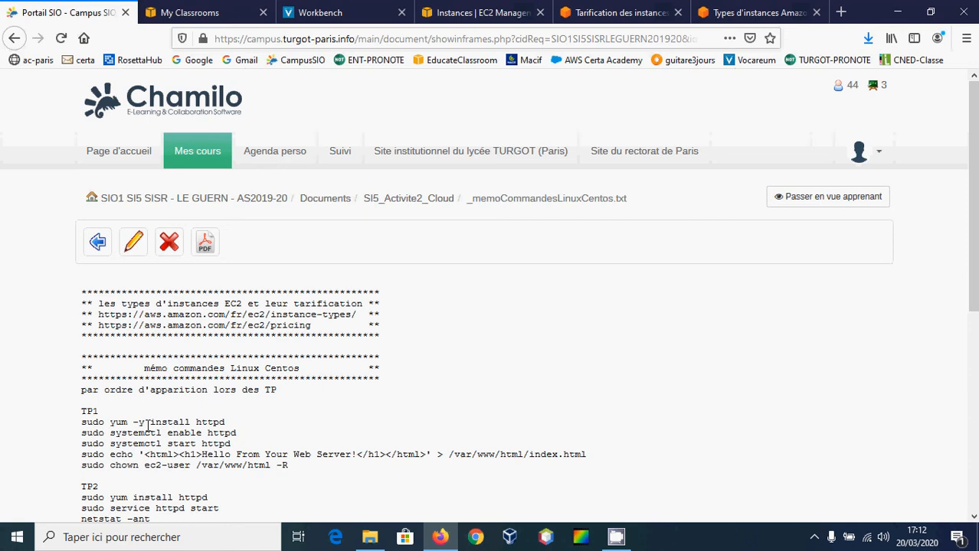
- Start launching a new instance from the EC2 instances page and view the Quick Start AMIs
left_click(499, 16)
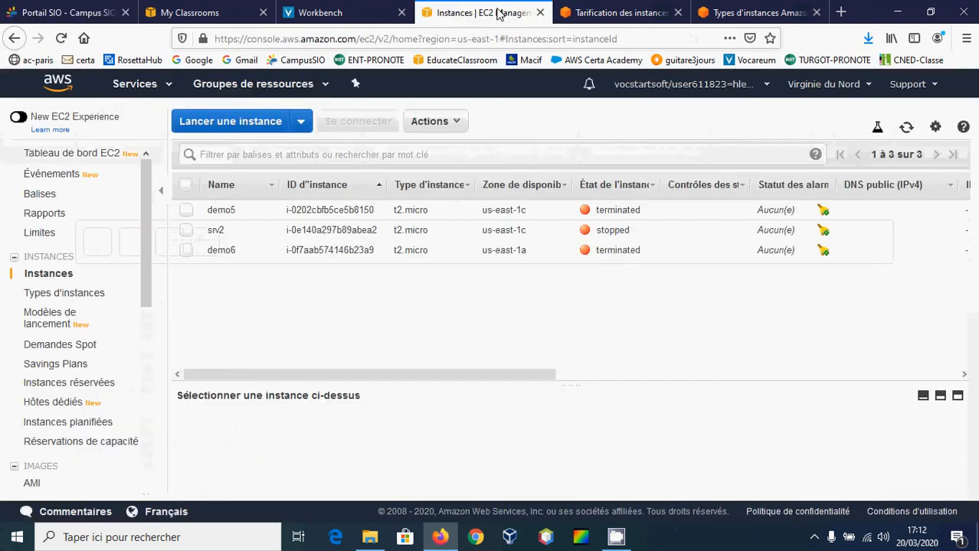
left_click(249, 128)
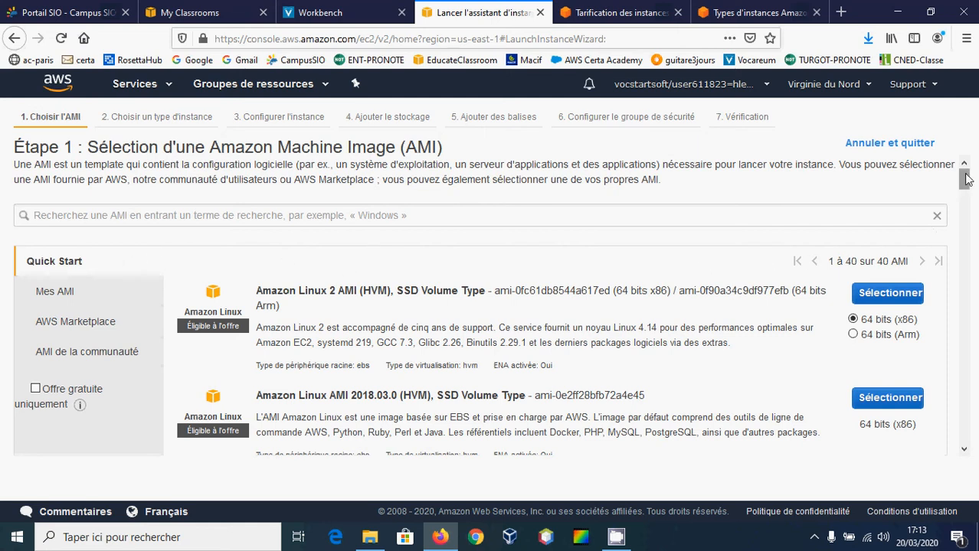
mouse_move(967, 180)
left_mouse_down()
mouse_move(973, 302)
mouse_move(958, 183)
left_mouse_up()
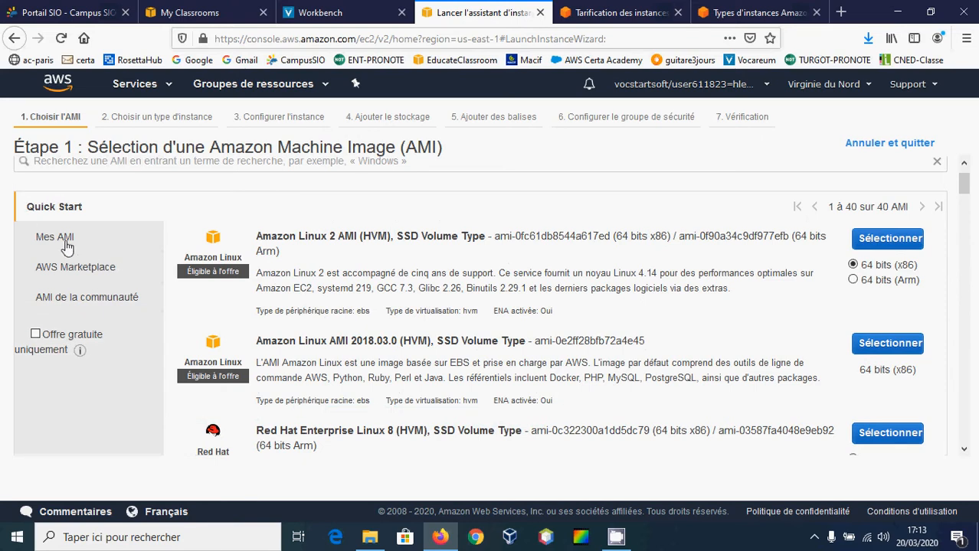
- Browse the AWS Marketplace AMIs, including the featured and popular software and the product categories
left_click(73, 270)
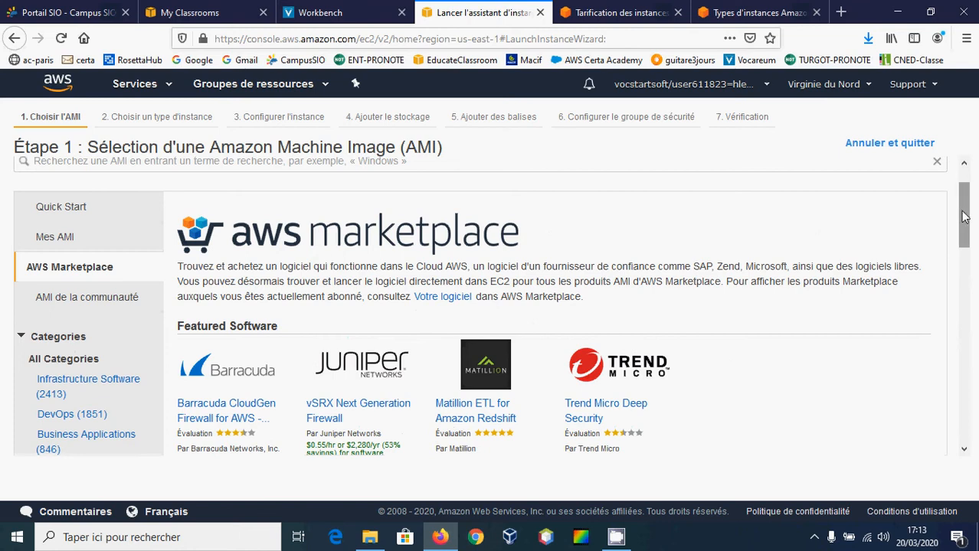
scroll(965, 221, "down", 2)
scroll(967, 221, "down", 2)
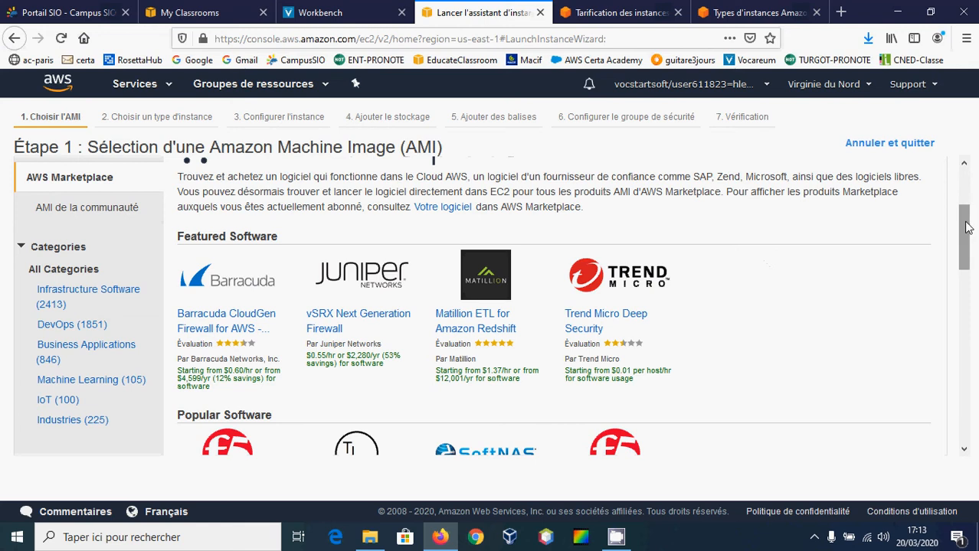
scroll(966, 241, "down", 2)
left_click_drag(966, 241, 966, 308)
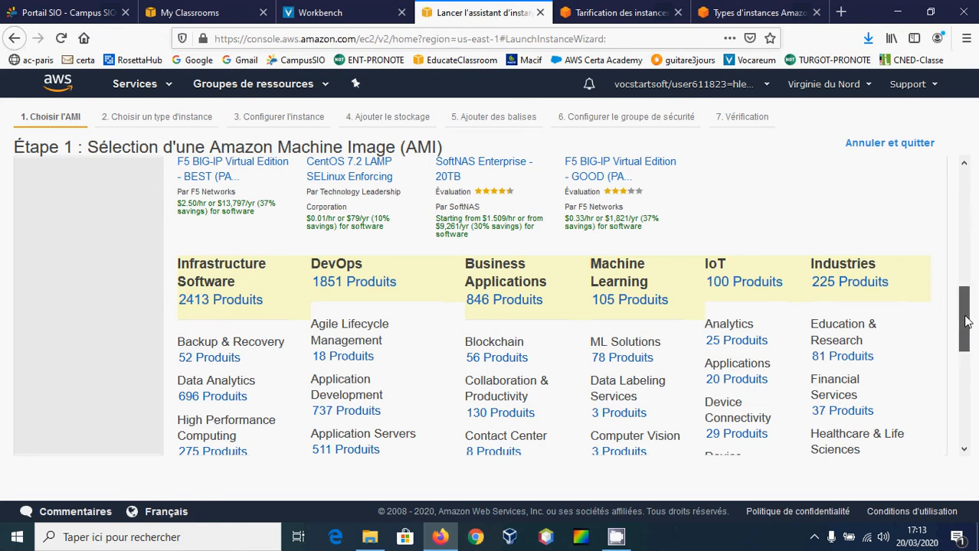
left_click_drag(966, 322, 966, 204)
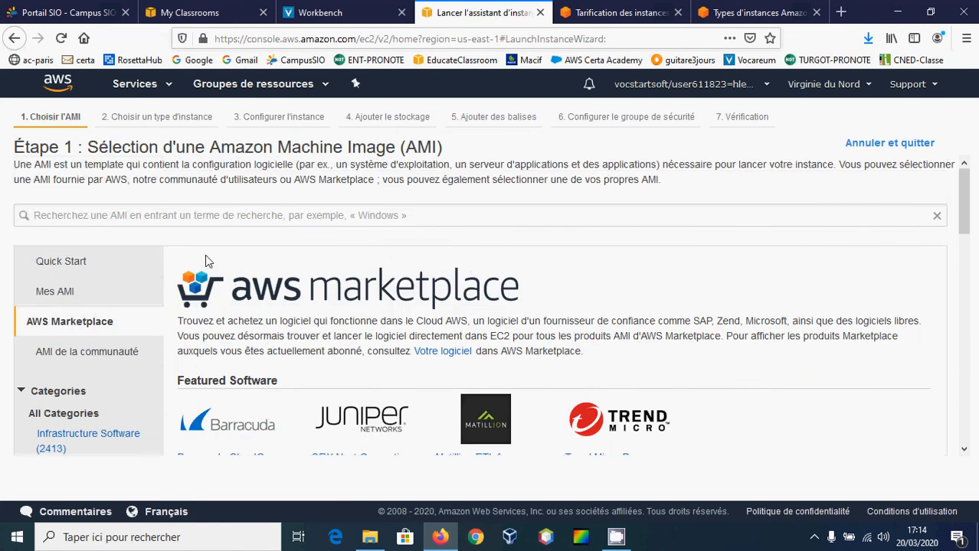
- Select the 64-bit (x86) Amazon Linux 2 AMI (HVM), SSD Volume Type from the Quick Start images
left_click(65, 264)
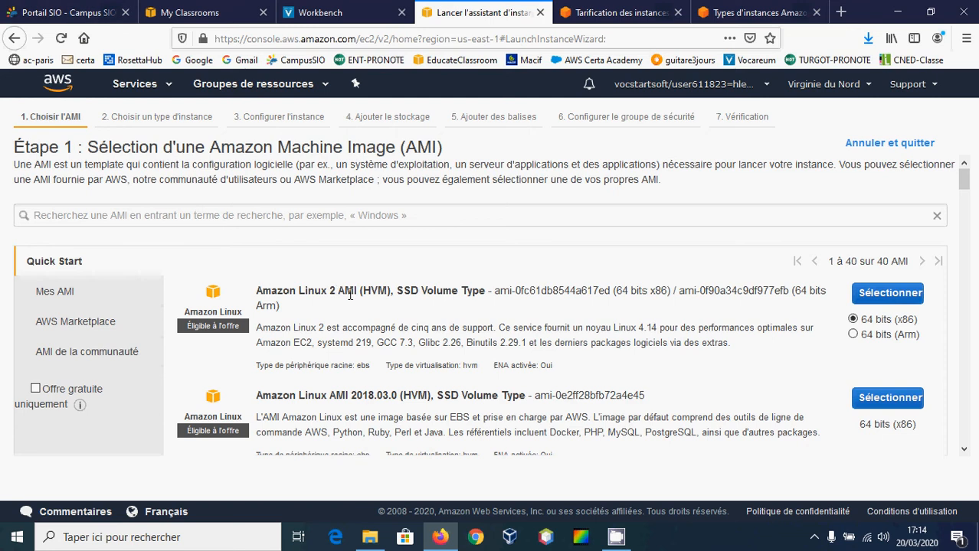
left_click(885, 295)
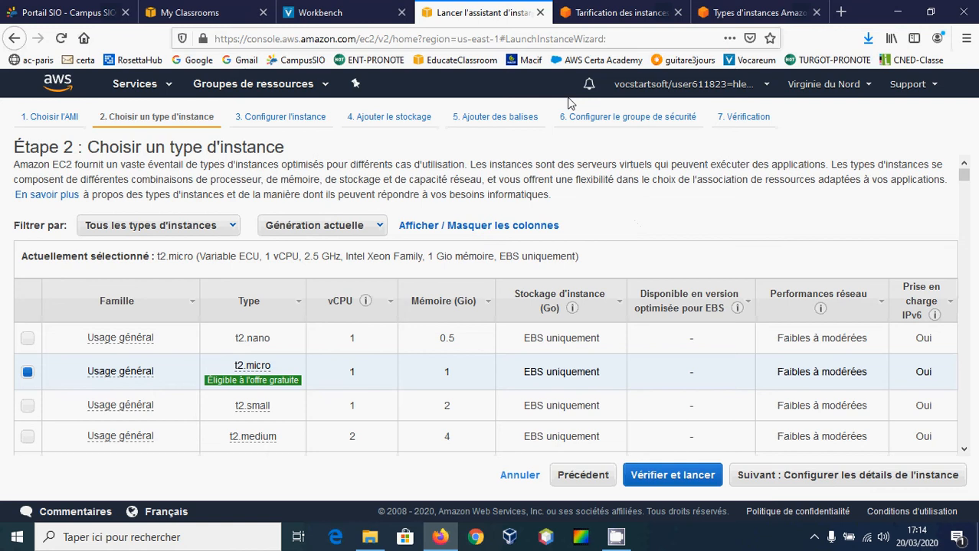
- Review the Amazon EC2 instance types page, examining the T2 general-purpose and C5 compute-optimized specification tables
left_click(730, 15)
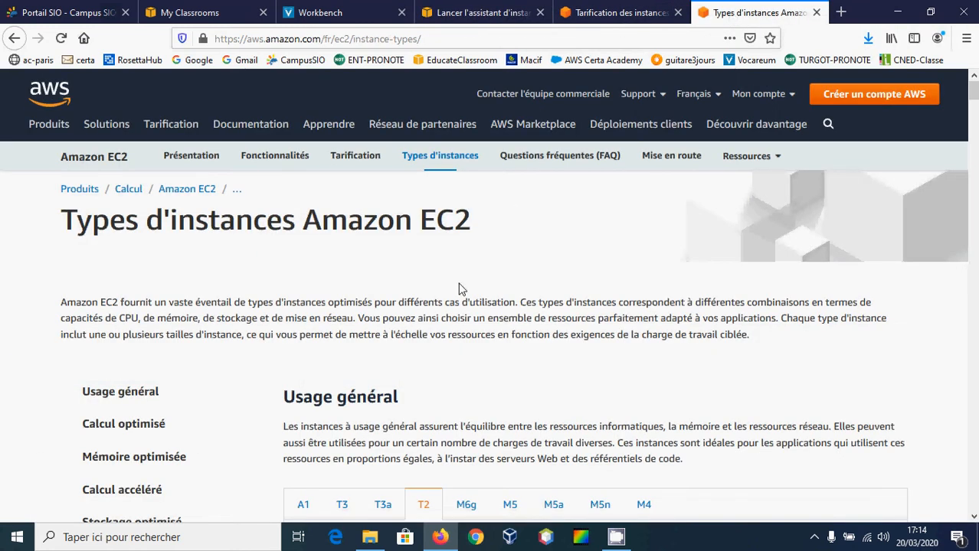
scroll(460, 289, "down", 1)
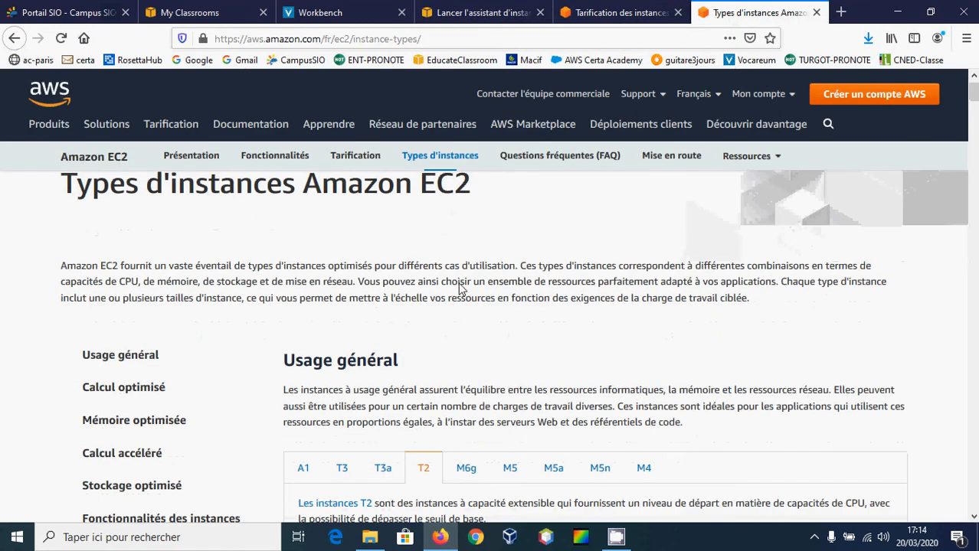
scroll(461, 289, "down", 2)
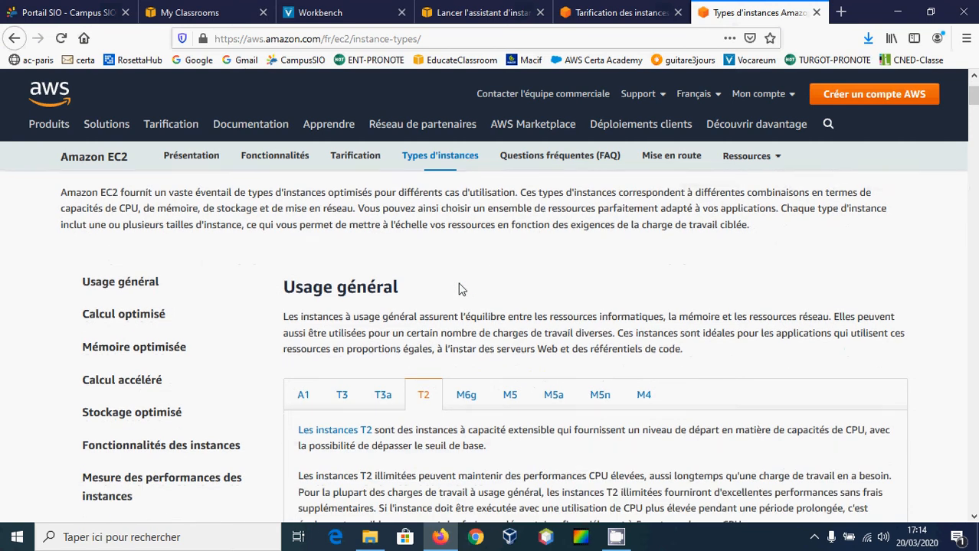
scroll(460, 289, "down", 10)
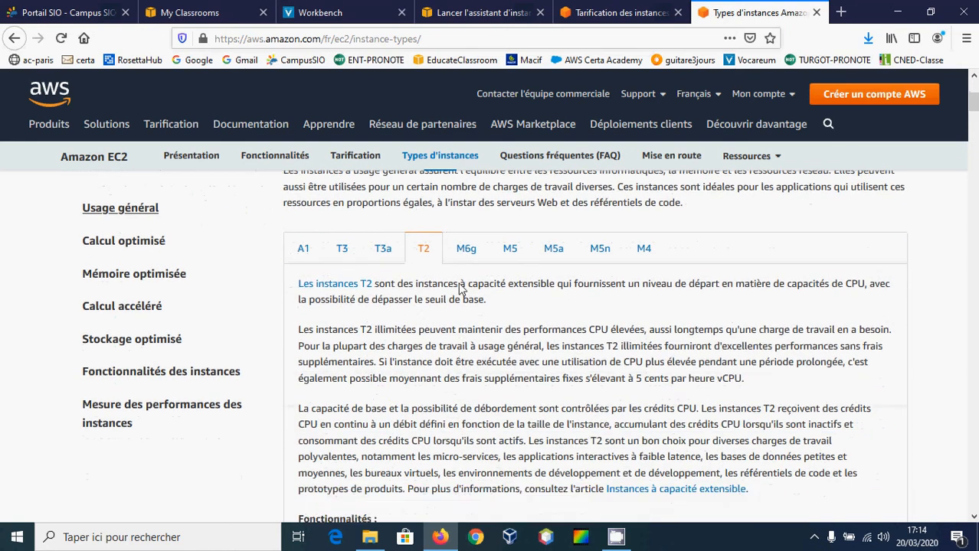
scroll(460, 289, "down", 7)
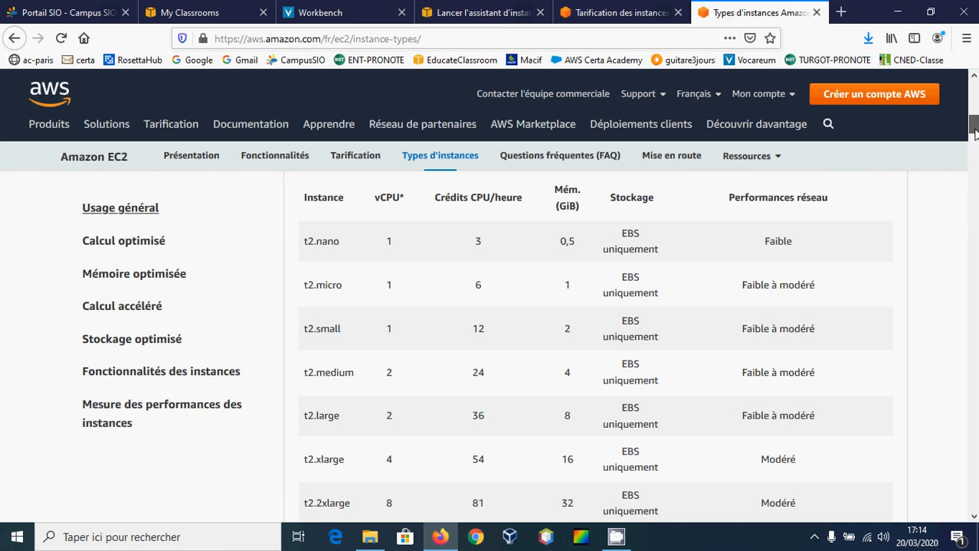
left_click_drag(974, 129, 975, 179)
scroll(973, 189, "down", 4)
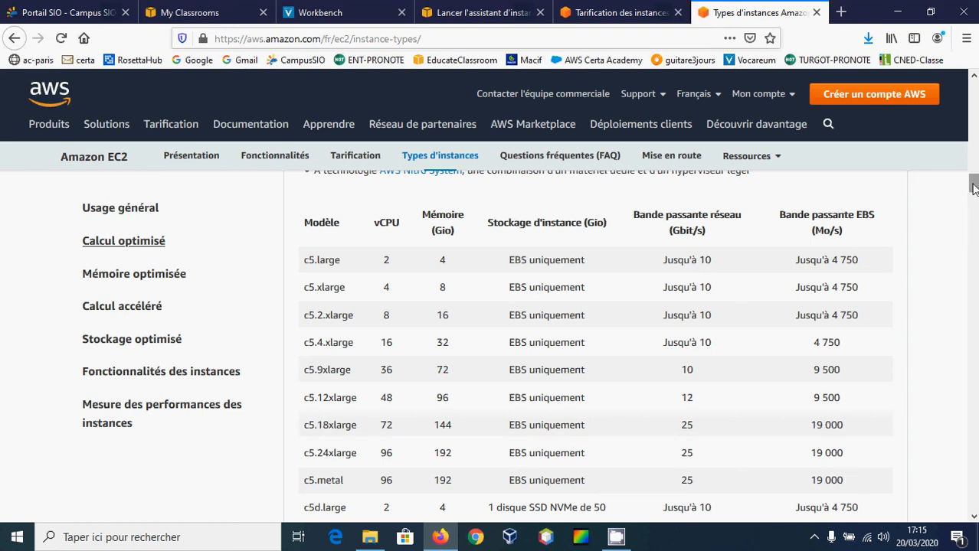
left_click_drag(973, 187, 975, 94)
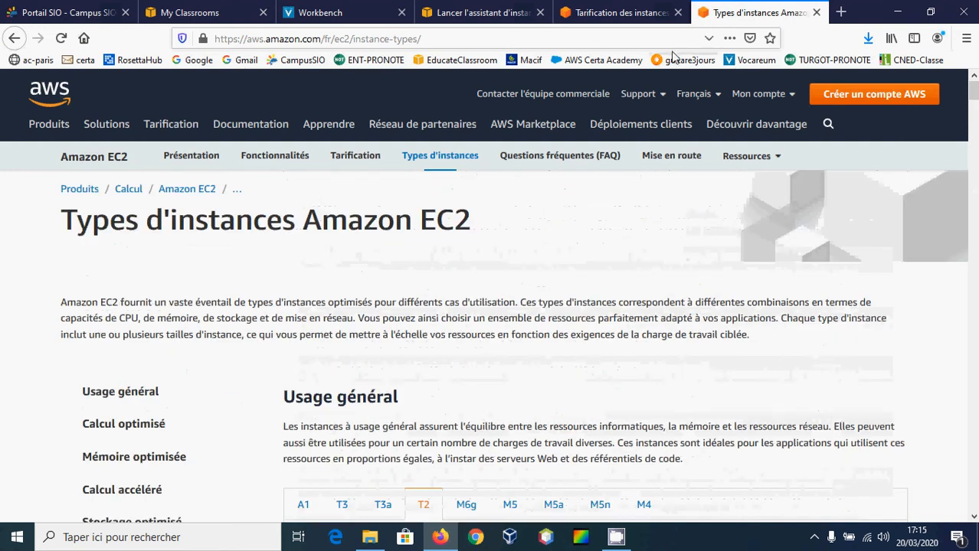
- Review the on-demand EC2 pricing page for the hourly Linux rates of the T2 instances
left_click(618, 16)
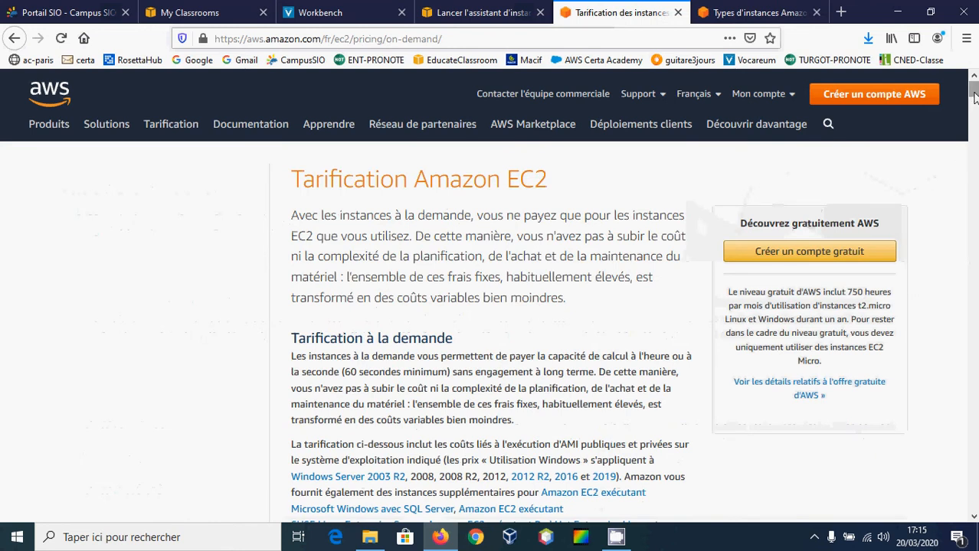
left_click_drag(974, 96, 974, 112)
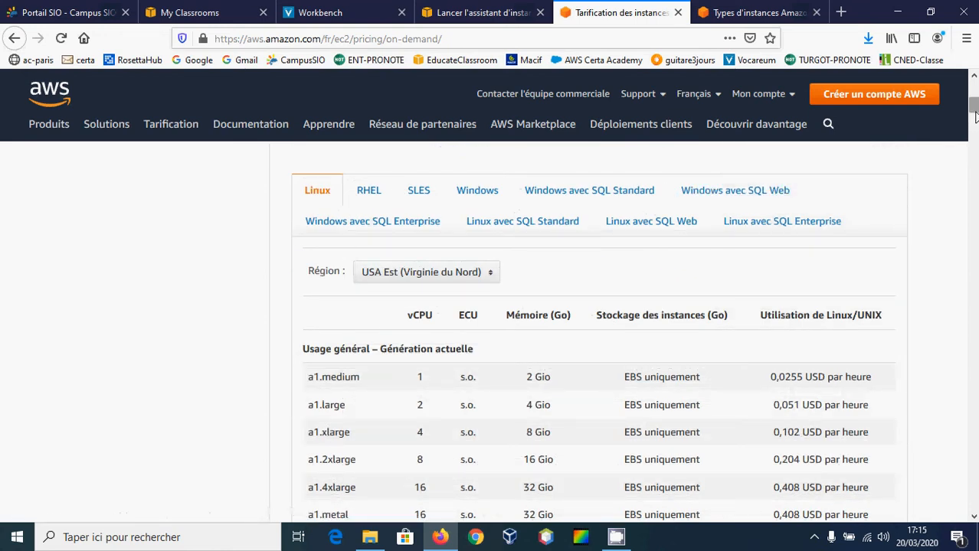
left_click_drag(975, 110, 975, 133)
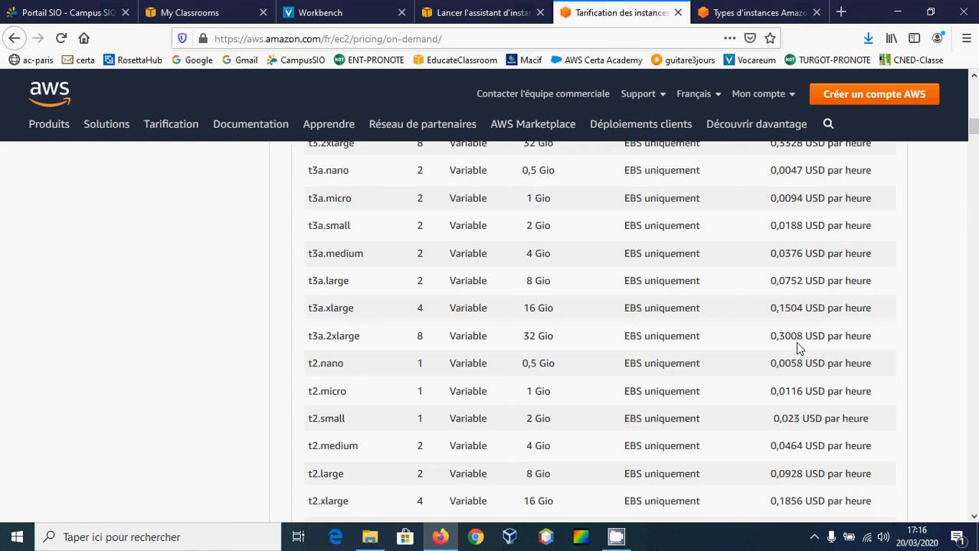
- Return to the launch wizard and continue with t2.micro and the default instance details to the storage settings
left_click(452, 15)
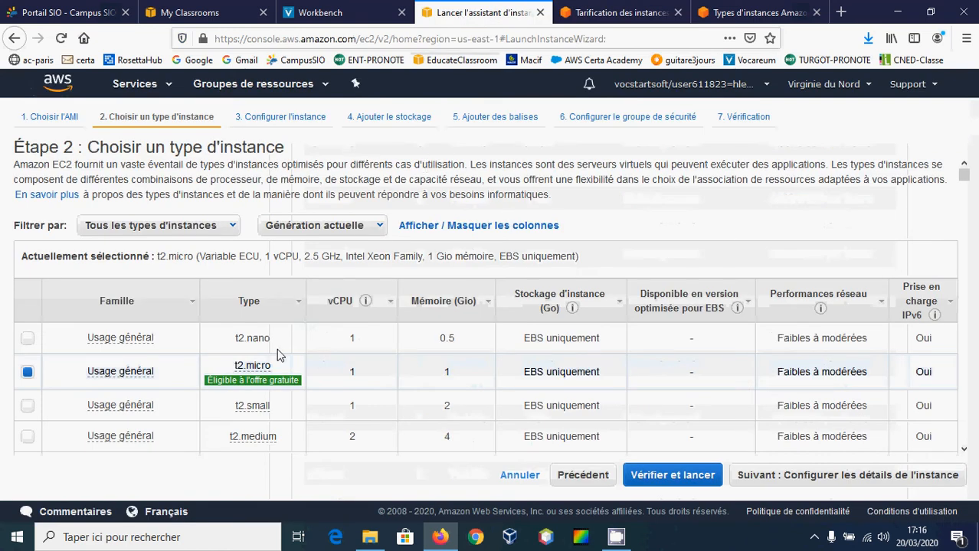
left_click(816, 482)
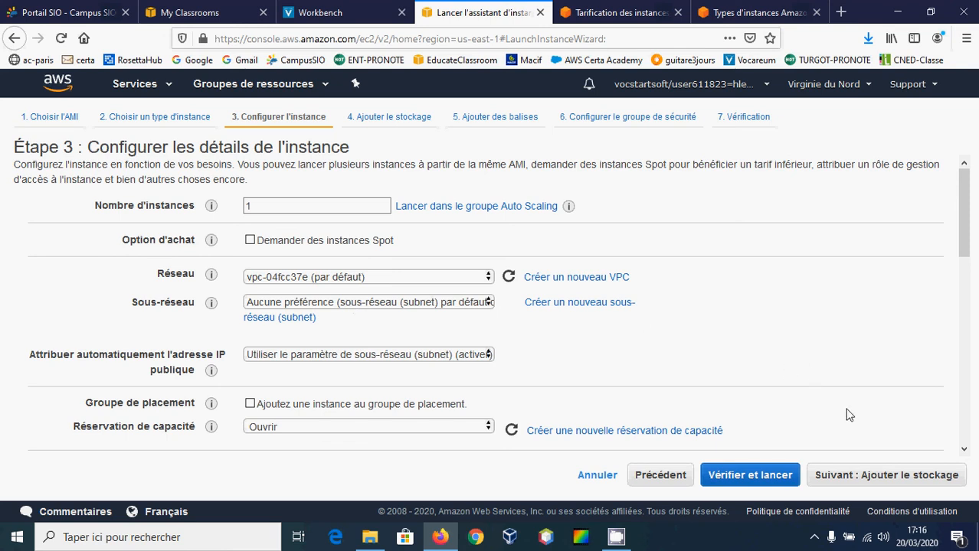
left_click(889, 477)
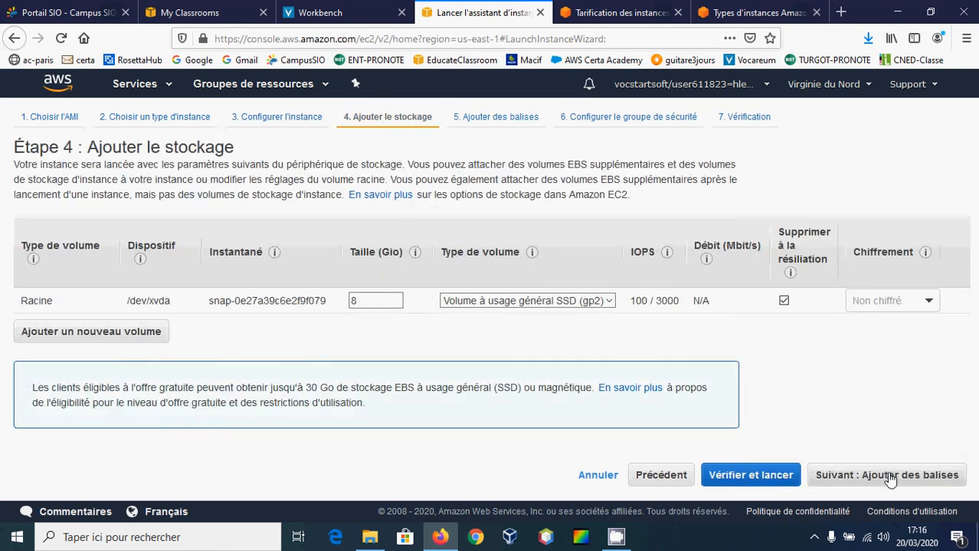
- Check the root volume type options, keep general-purpose SSD (gp2), and proceed to the tag settings
left_click(530, 305)
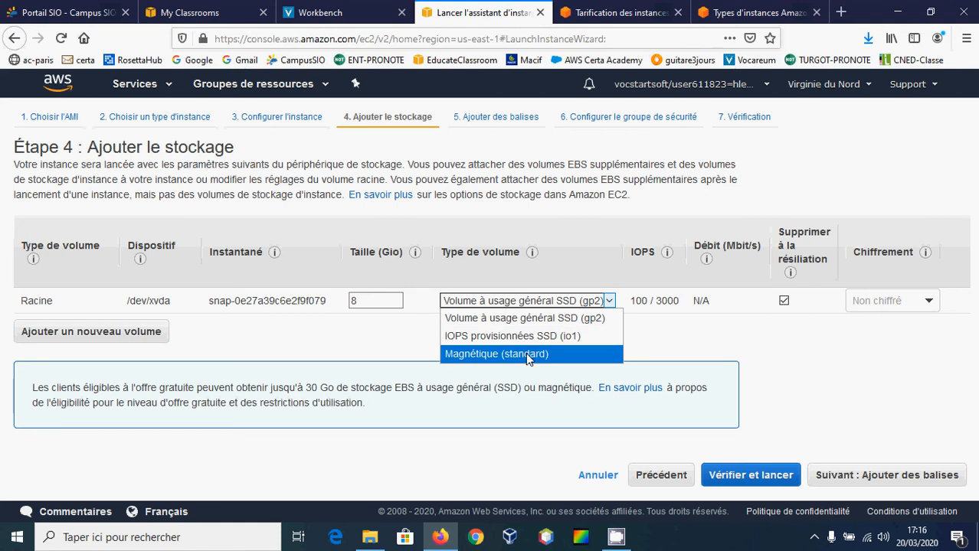
left_click(517, 305)
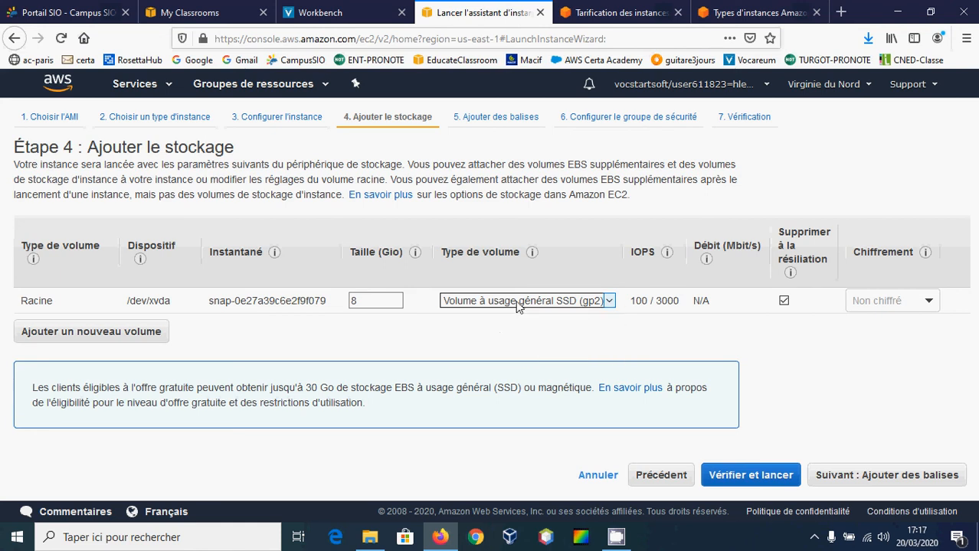
left_click(875, 482)
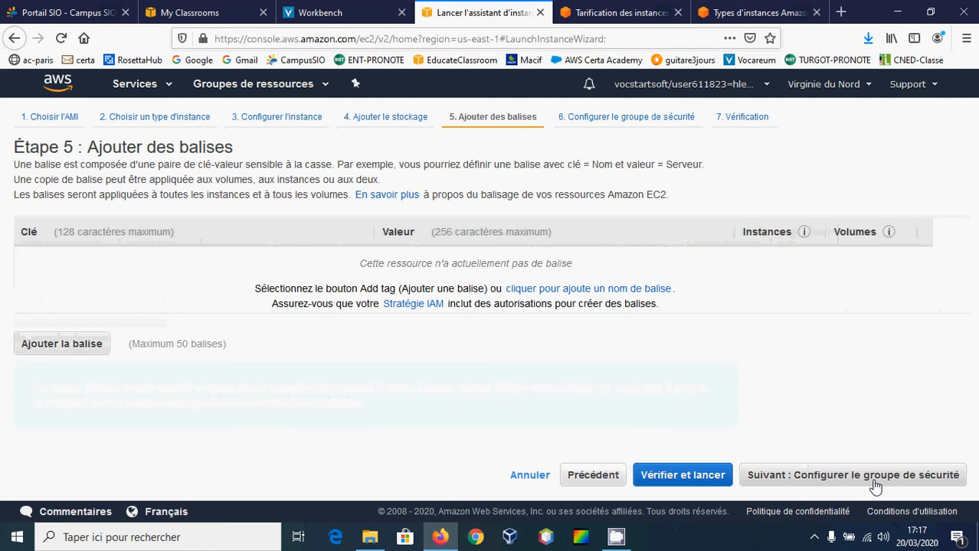
- Add a tag with key Name and value "ma premiere EC2", and proceed to the security group configuration
left_click(64, 344)
type("Name")
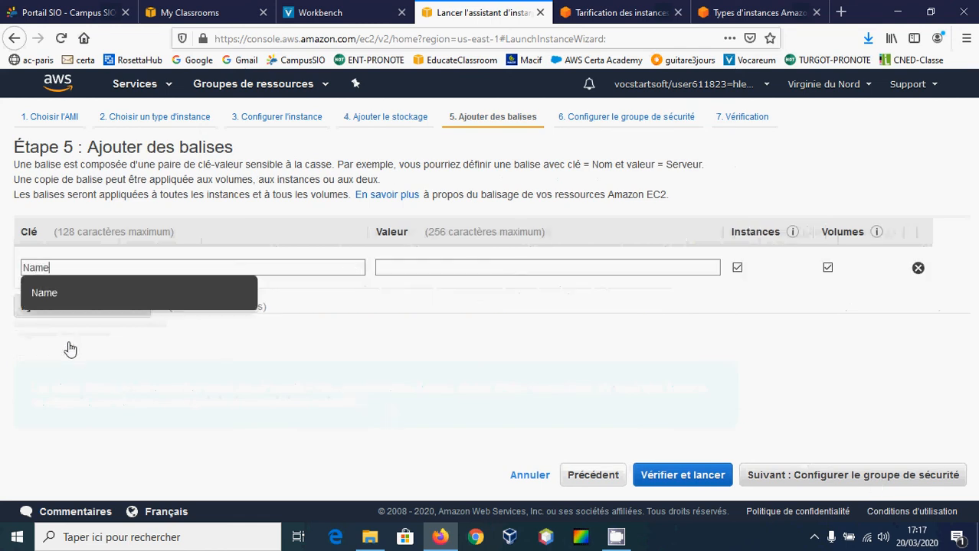
left_click(387, 267)
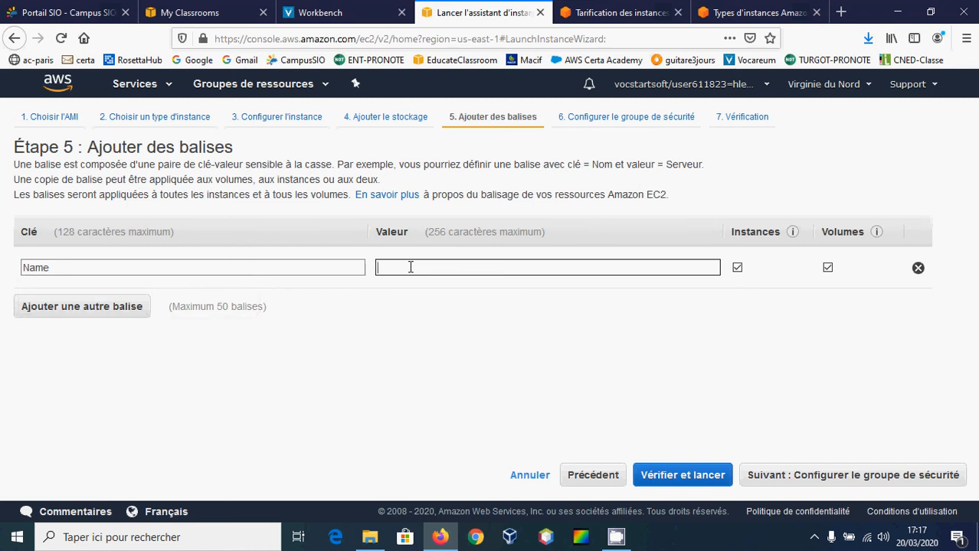
type("ma premiere EC2")
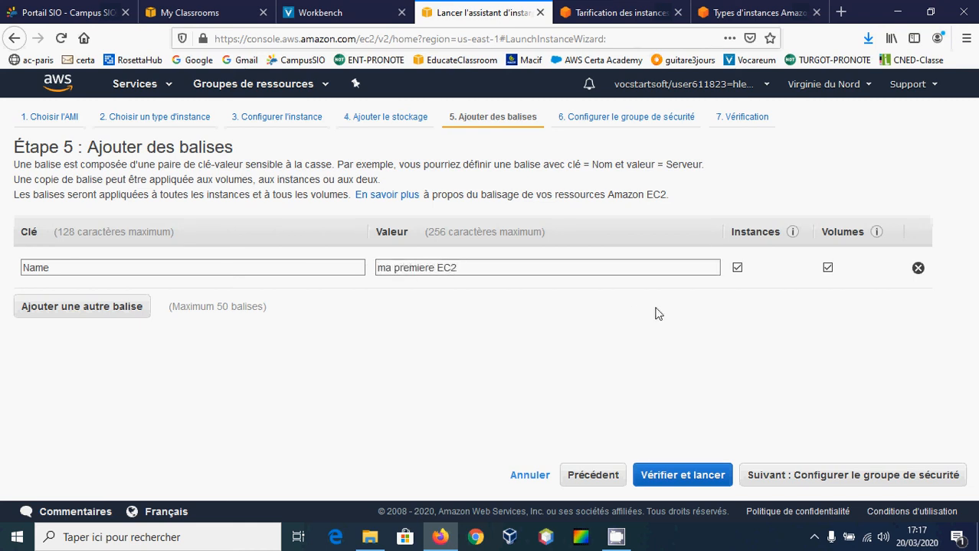
left_click(863, 470)
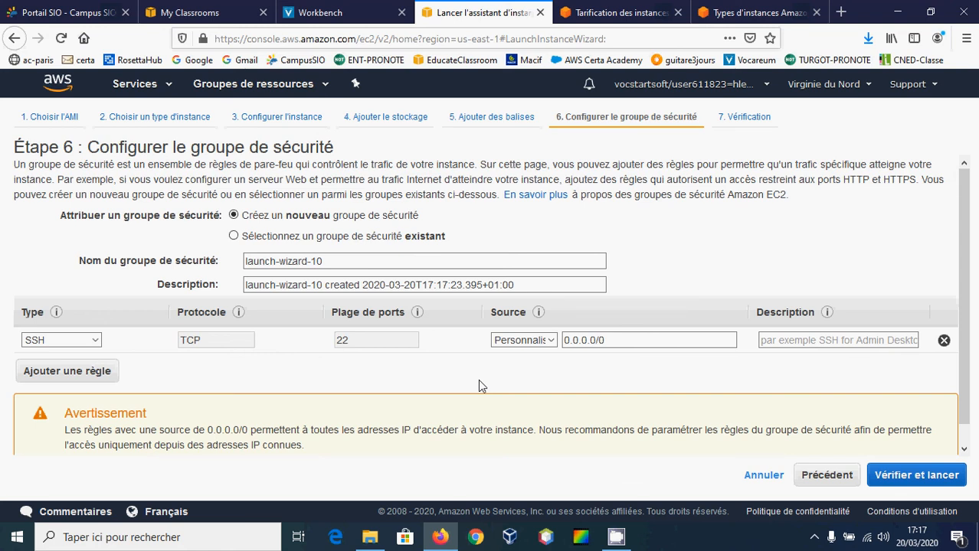
- Check the source options of the SSH rule, keep the custom source 0.0.0.0/0, and proceed to the launch review
left_click(612, 339)
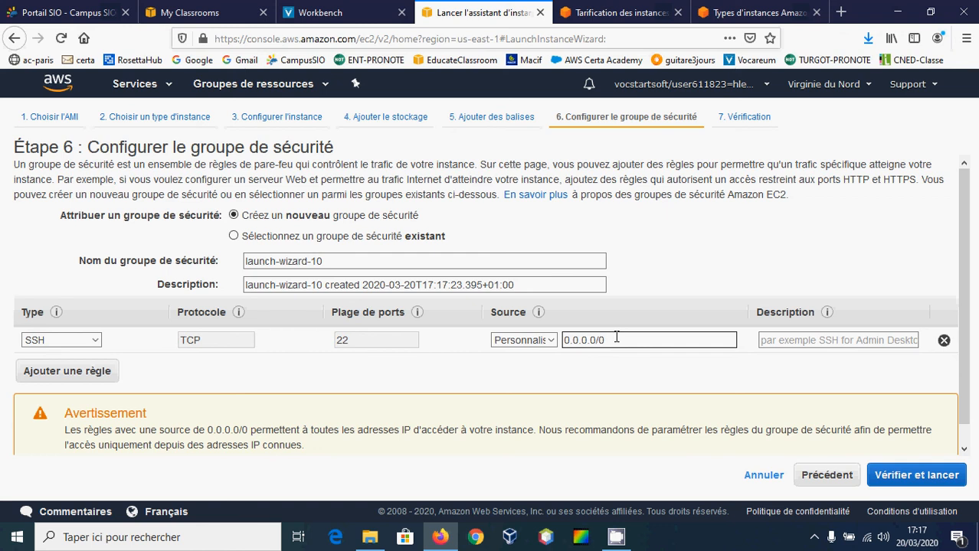
left_click_drag(612, 339, 550, 340)
left_click(551, 340)
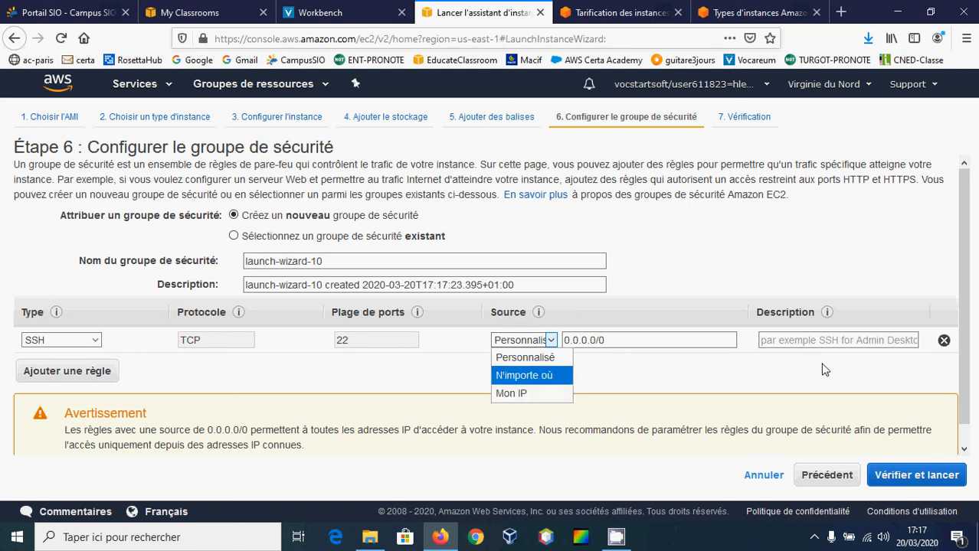
left_click(923, 473)
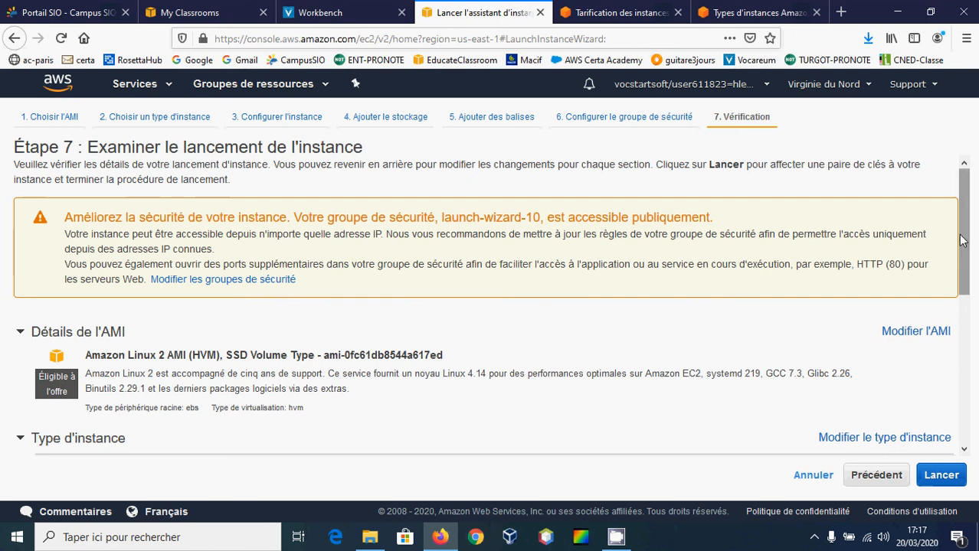
- Launch the instance with the existing key pair si5aws2, acknowledging access to its private key file, and retry the failed launch tasks
left_click_drag(962, 240, 971, 405)
left_click(954, 481)
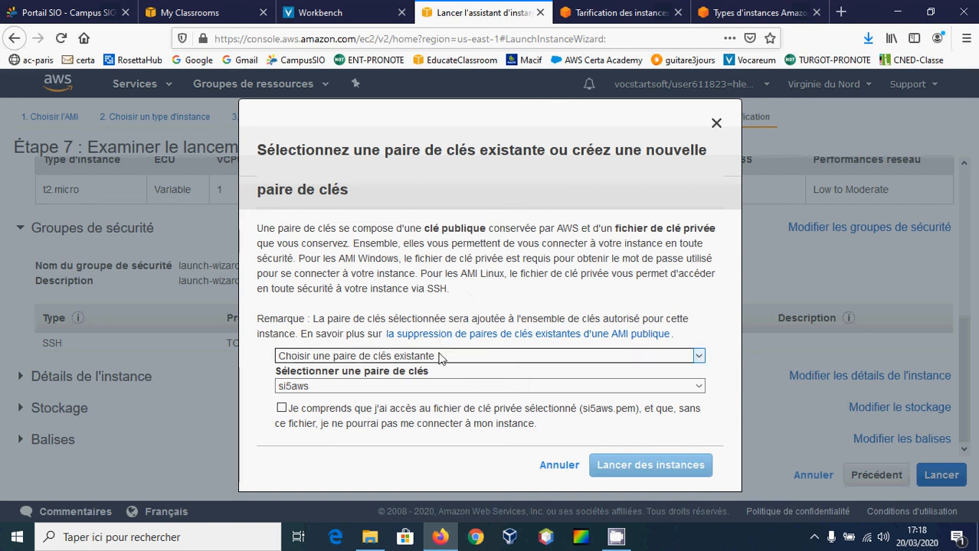
left_click(425, 385)
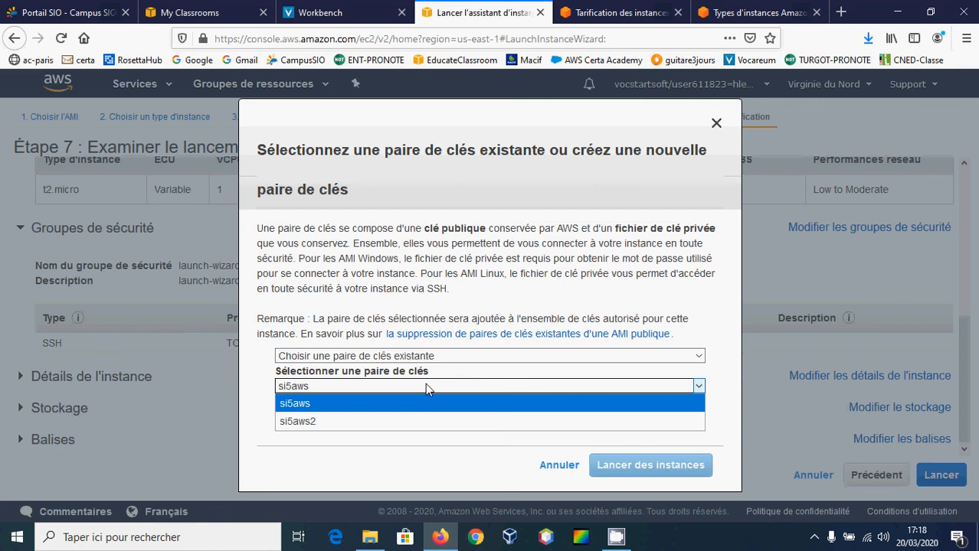
left_click(338, 419)
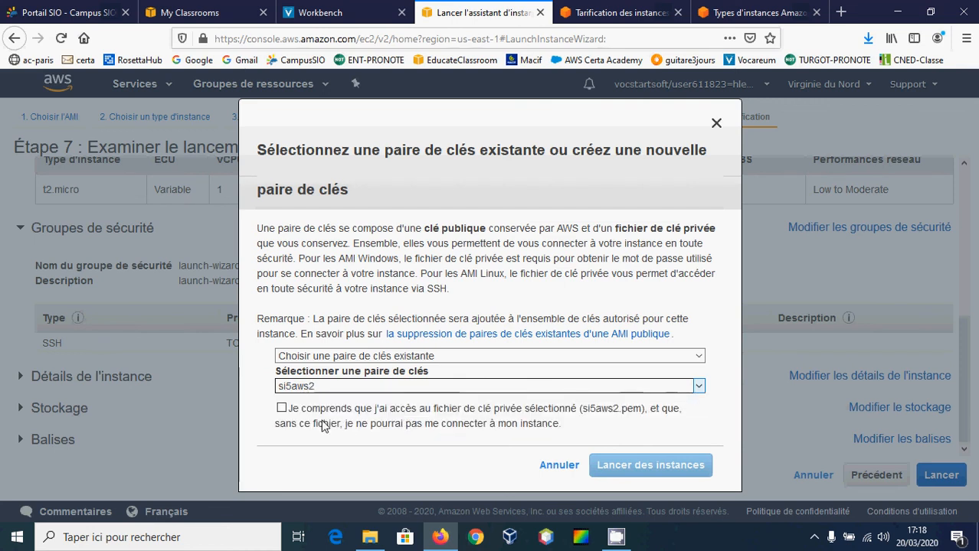
left_click(282, 408)
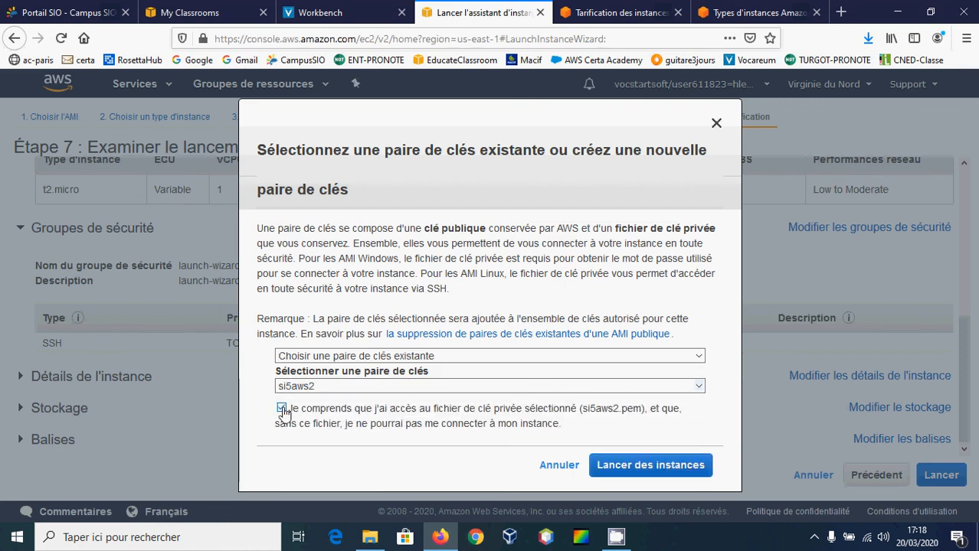
left_click(647, 467)
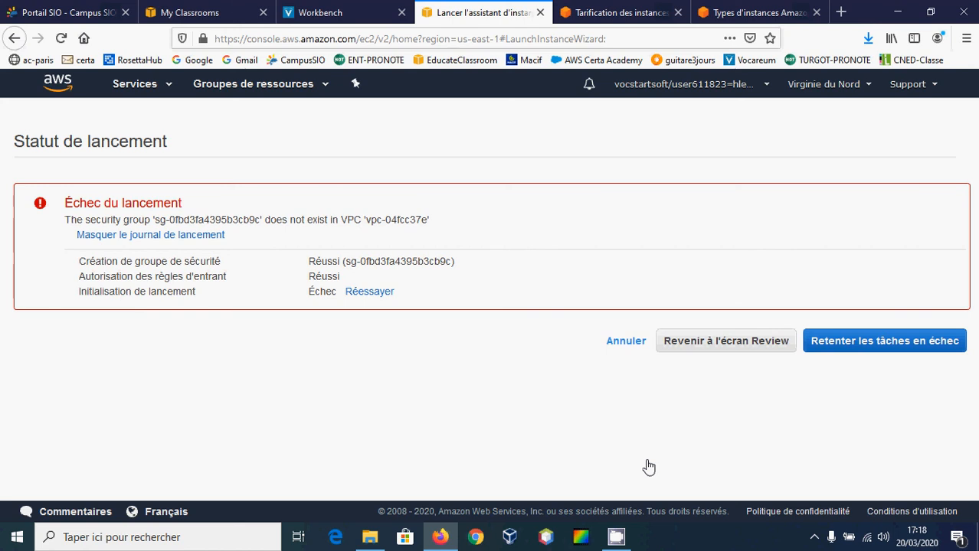
left_click(843, 344)
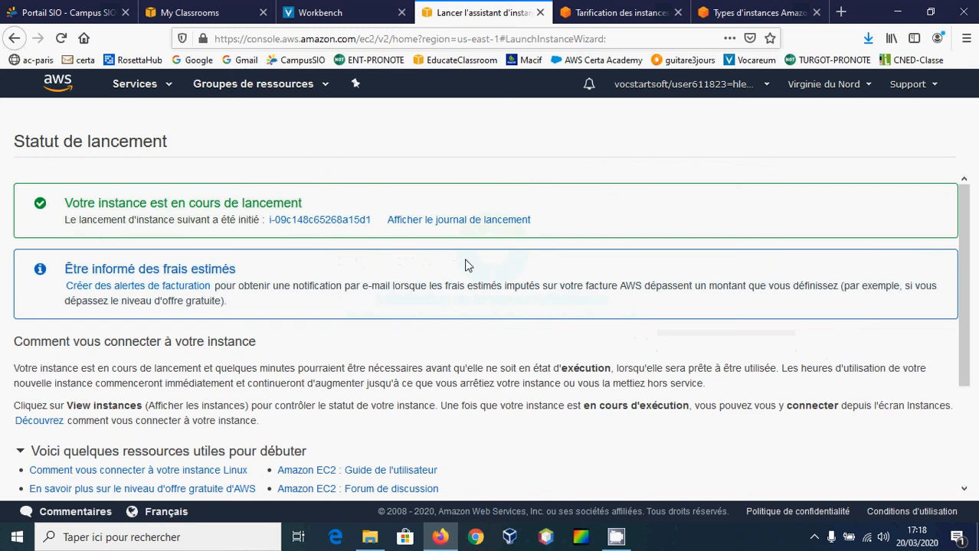
- Open the launched instance in the instances list, enlarge its details area, and copy its public IPv4 address
left_click(317, 221)
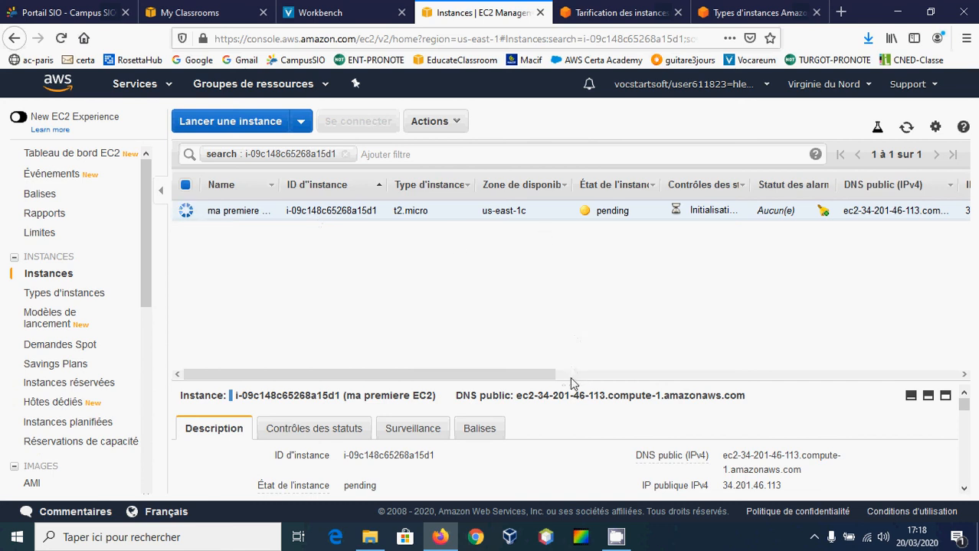
left_click_drag(569, 383, 564, 269)
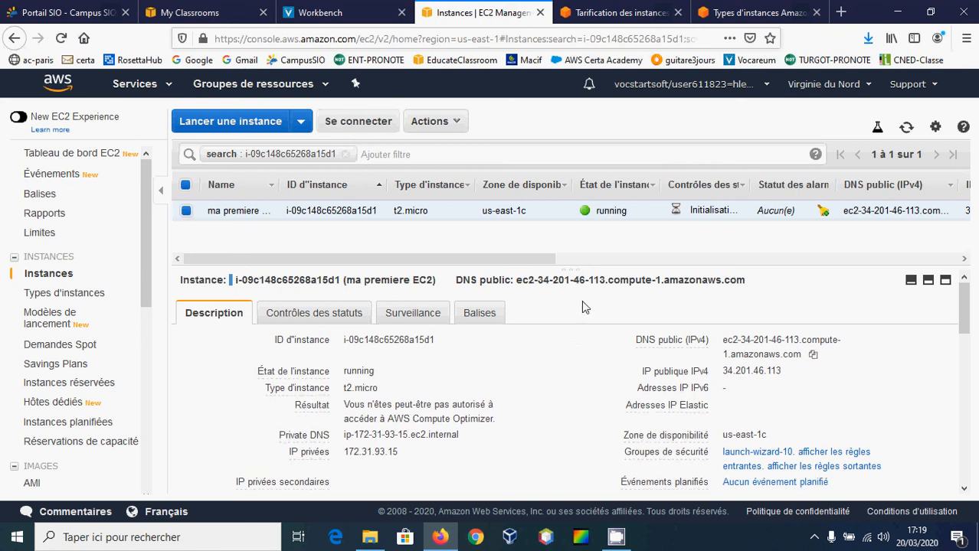
left_click(793, 373)
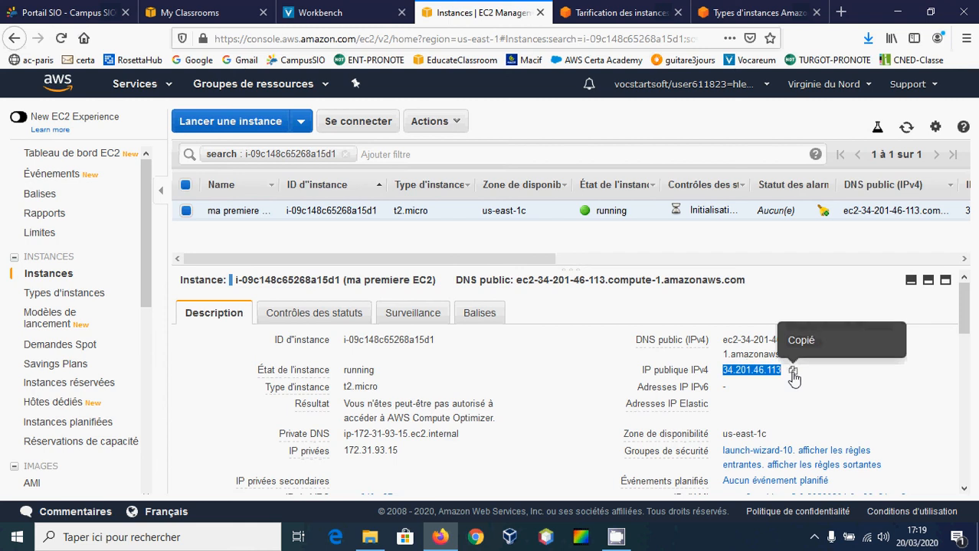
- Open PuTTY and enter the copied public IP address 34.201.46.113 as the SSH host name
left_click(202, 538)
type("putty")
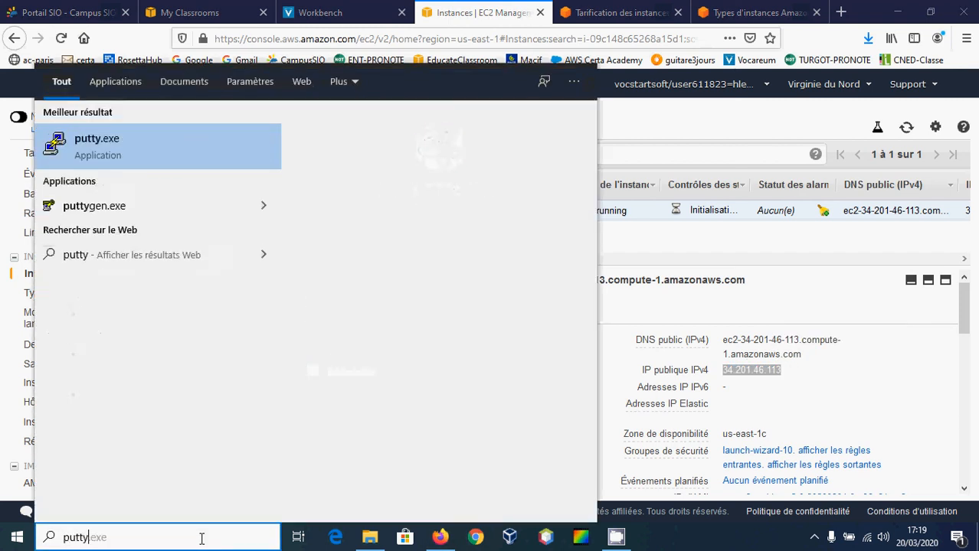
key("Return")
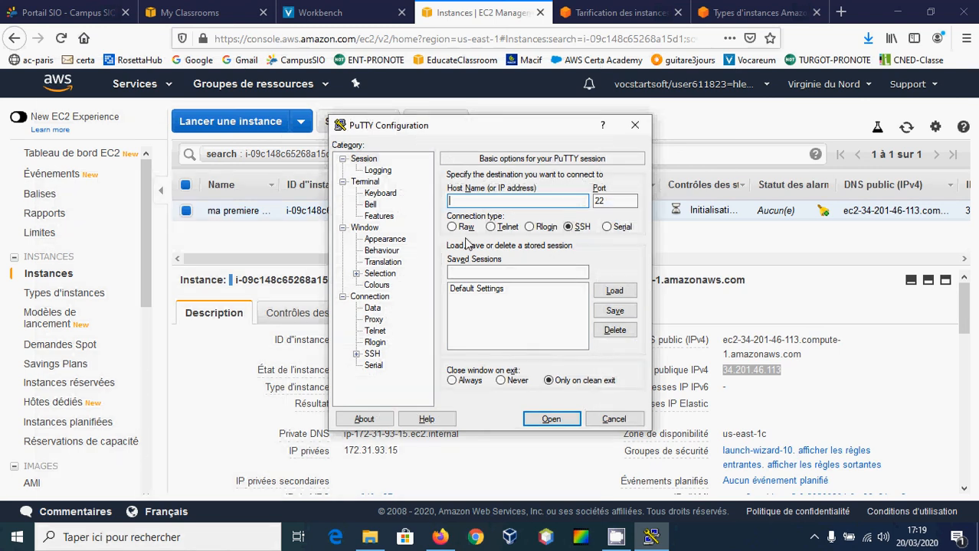
right_click(460, 202)
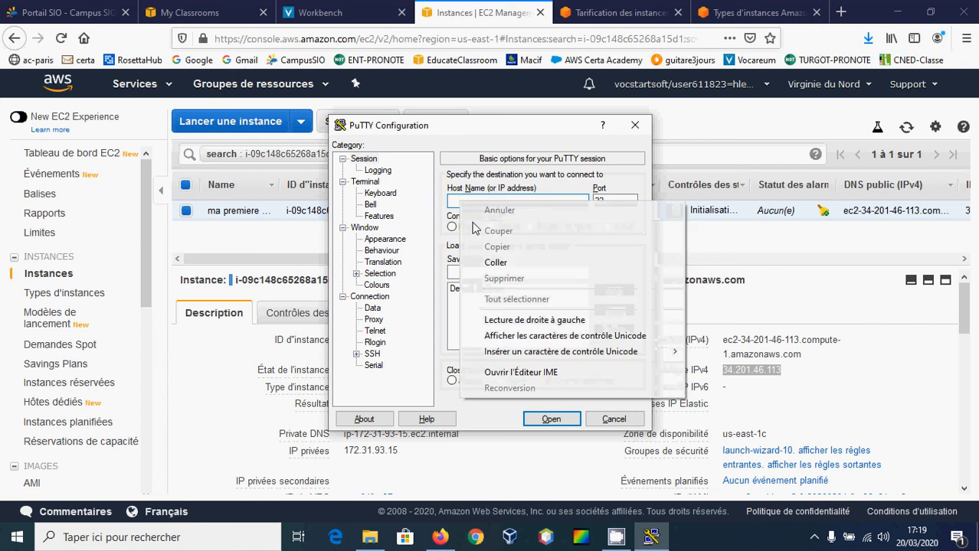
left_click(496, 262)
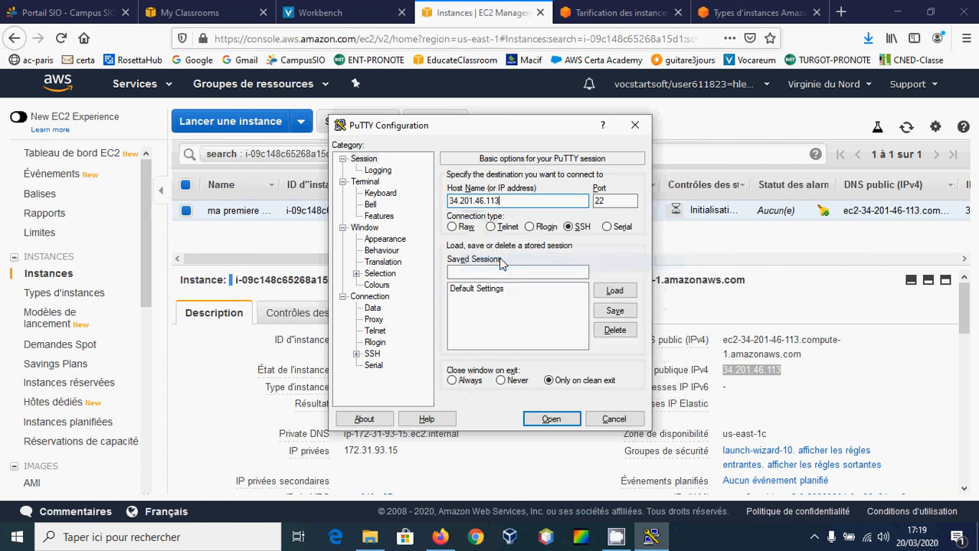
- Set the private key file for SSH authentication to E:\AWS\si5aws2.ppk
left_click(356, 355)
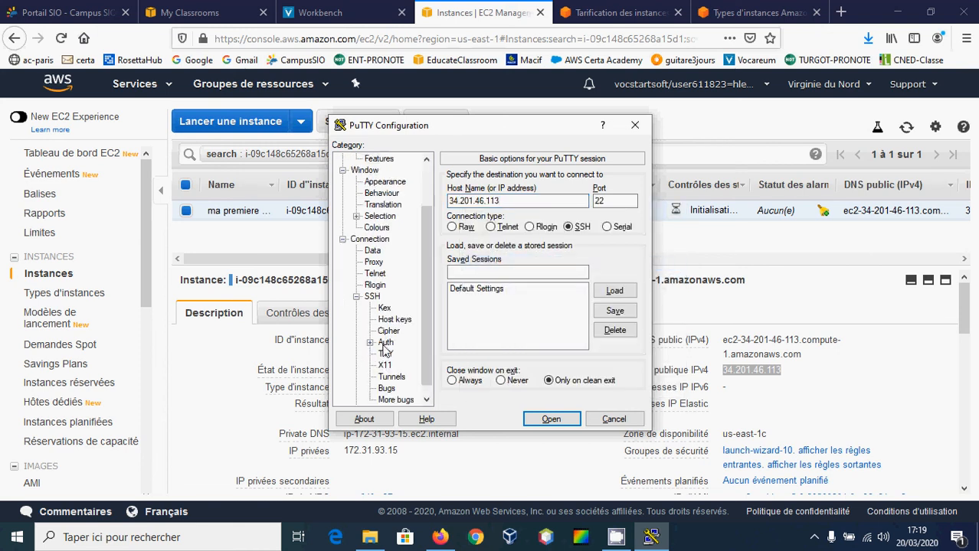
left_click(386, 344)
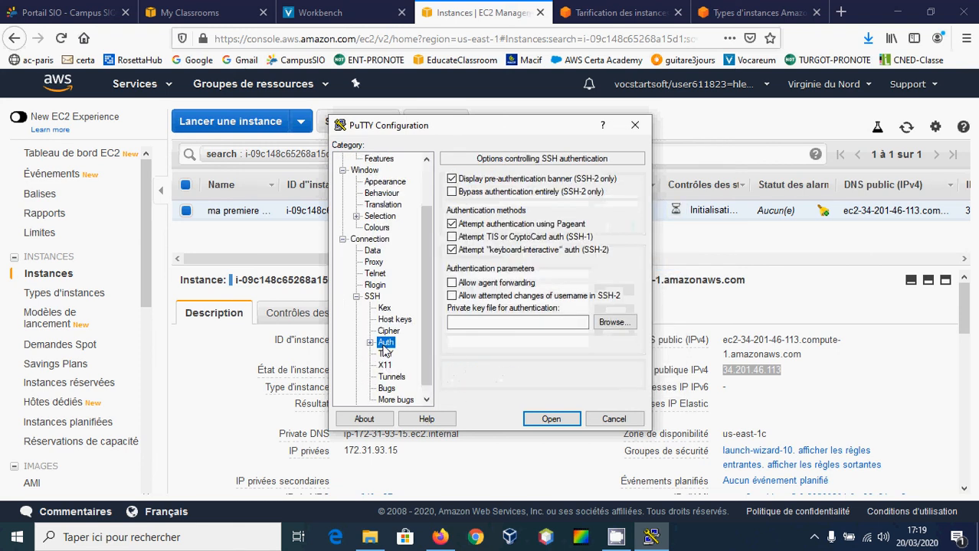
left_click(612, 324)
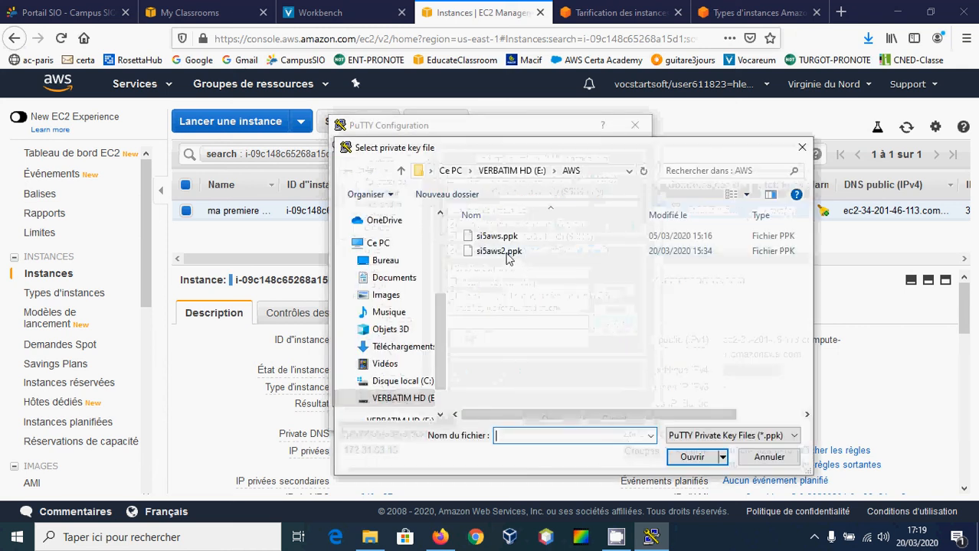
left_click(501, 252)
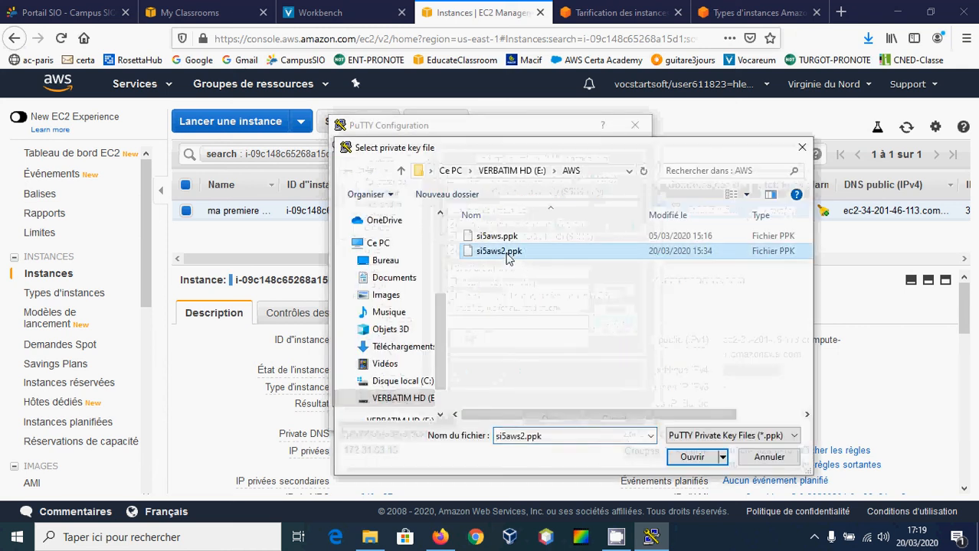
left_click(692, 456)
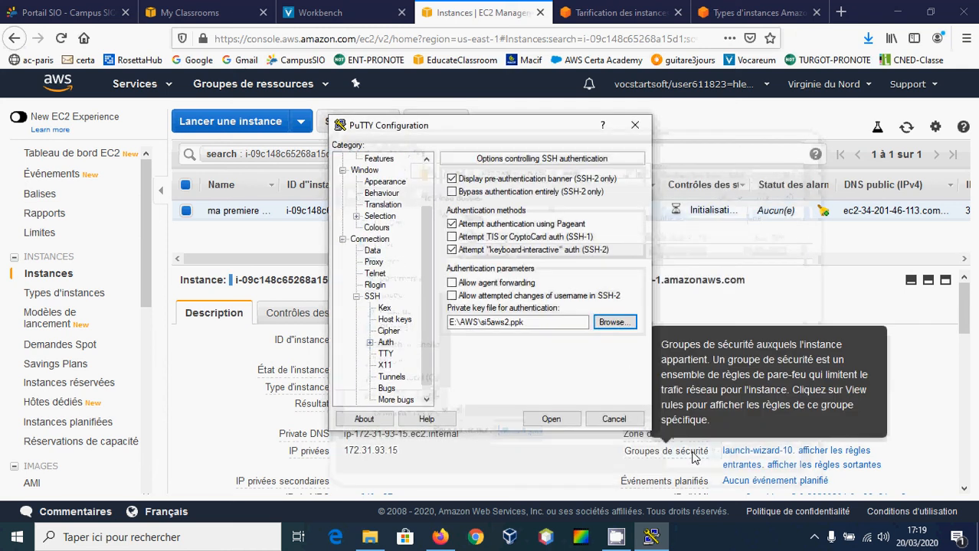
- Open the SSH connection, accept and cache the server's host key, and log in as ec2-user
left_click(555, 421)
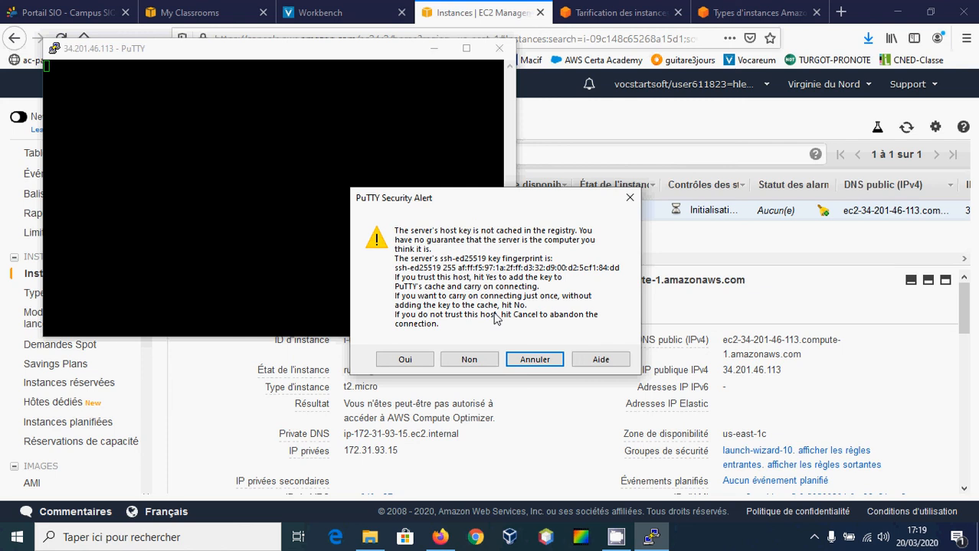
left_click(406, 360)
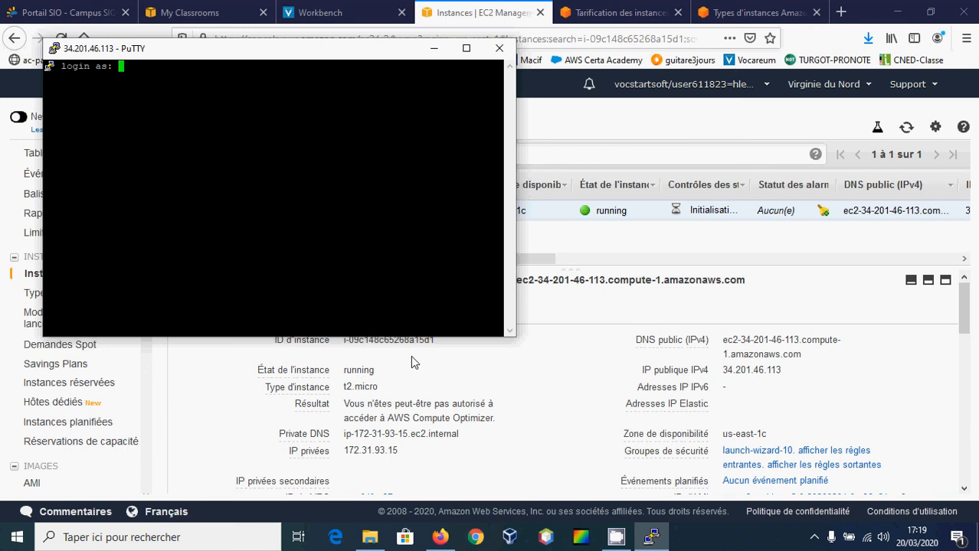
type("ec2-user")
key("Return")
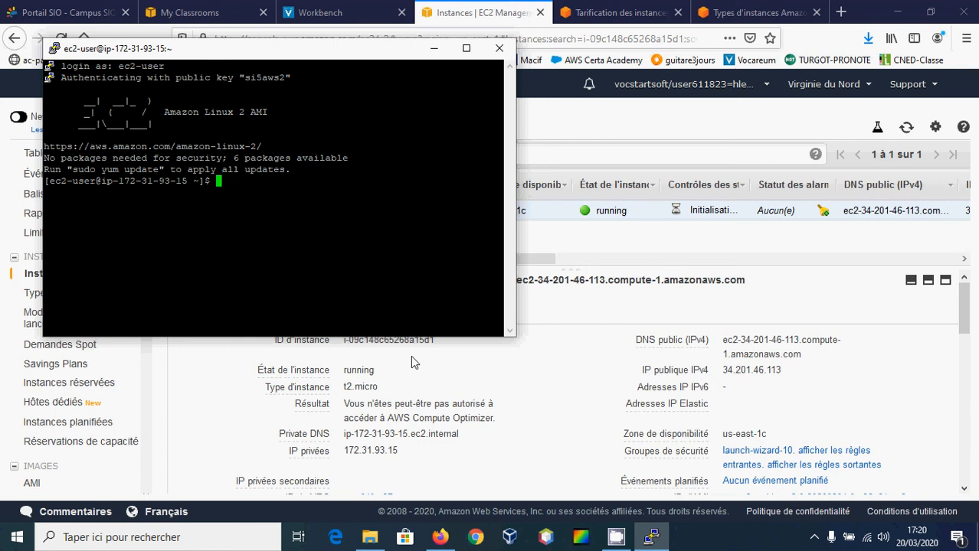
- Check the logged-in user and working directory with whoami and pwd, and end the SSH session with exit
type("whoami")
key("Return")
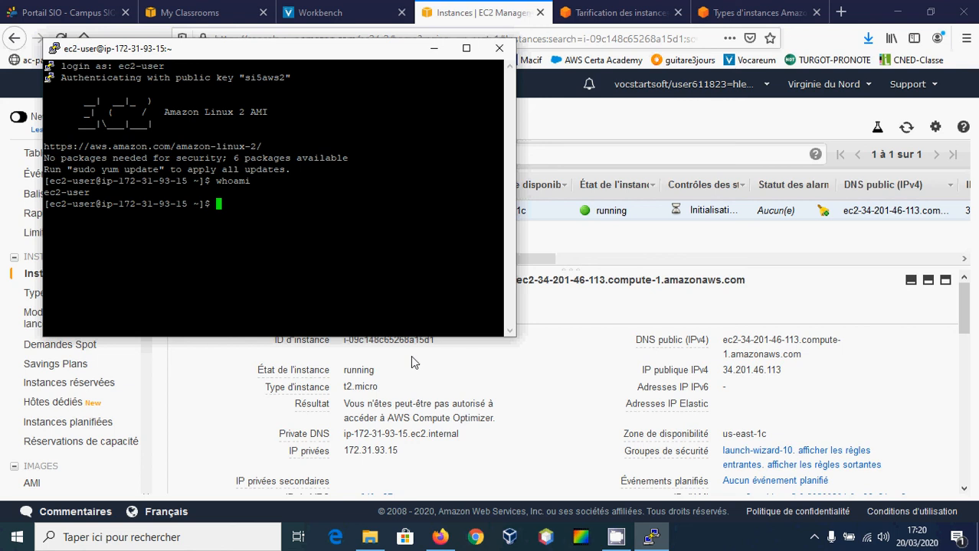
type("sudo")
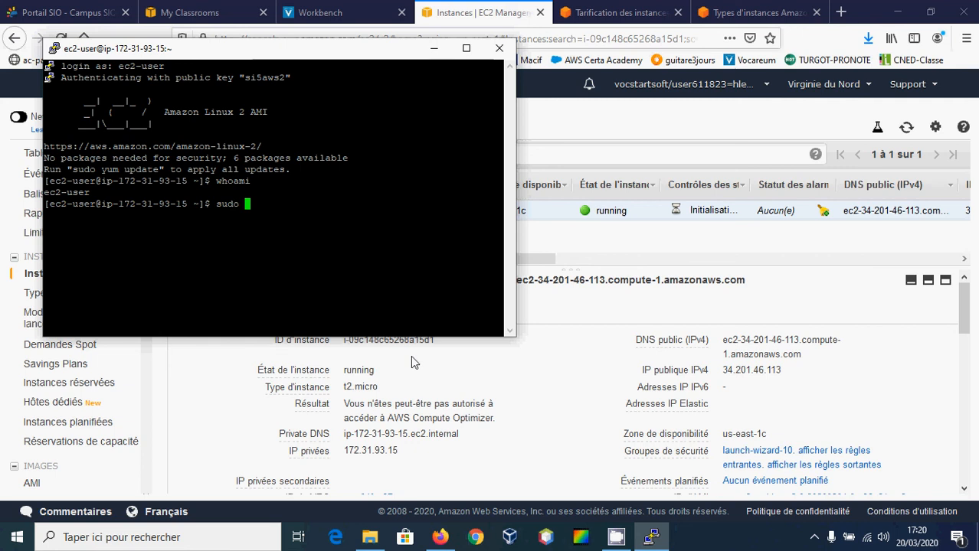
key("BackSpace")
key("BackSpace")
key("BackSpace")
key("BackSpace")
key("BackSpace")
type("pwd")
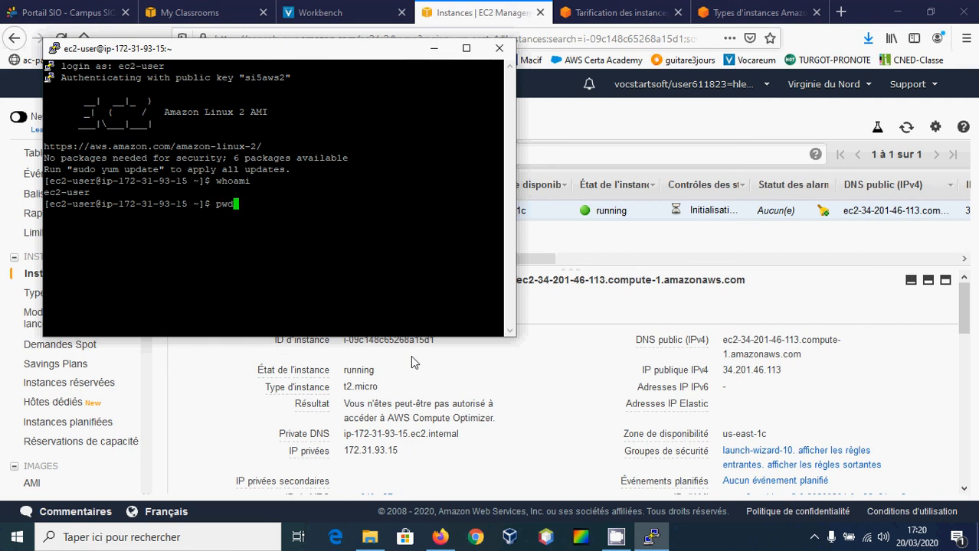
key("Return")
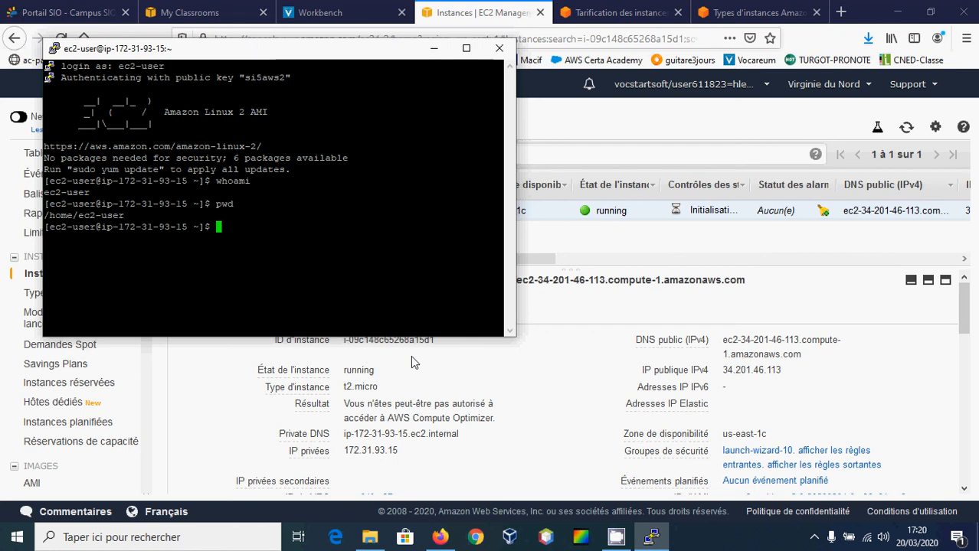
type("exit")
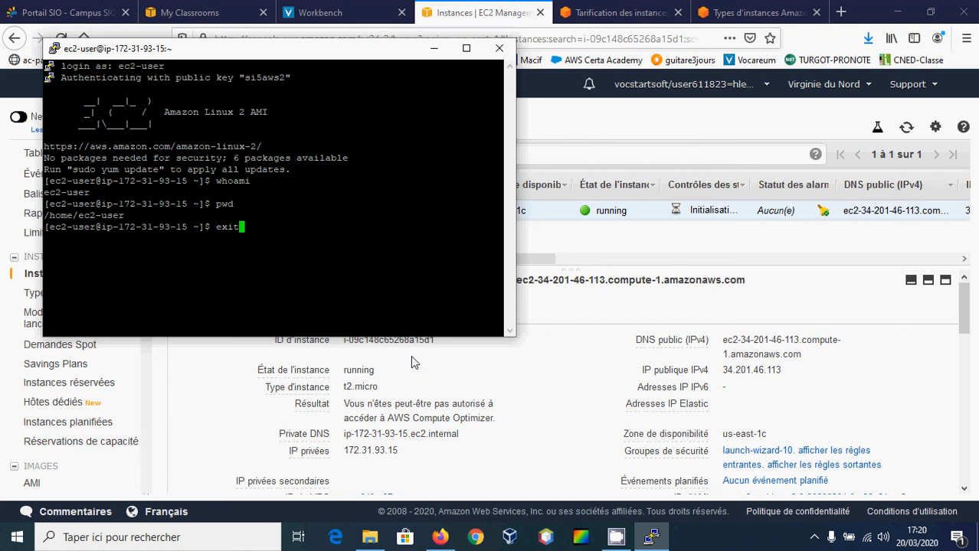
key("Return")
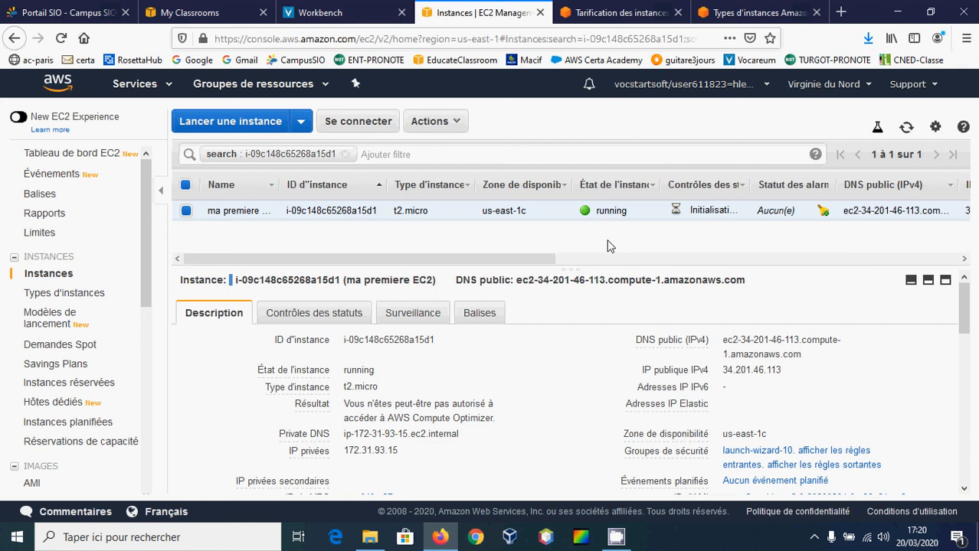
left_click(813, 541)
right_click(825, 513)
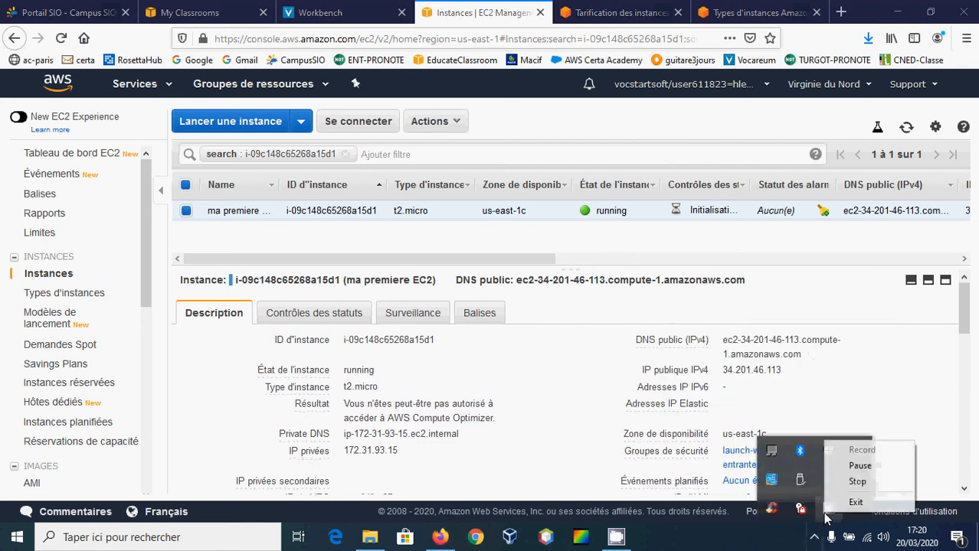